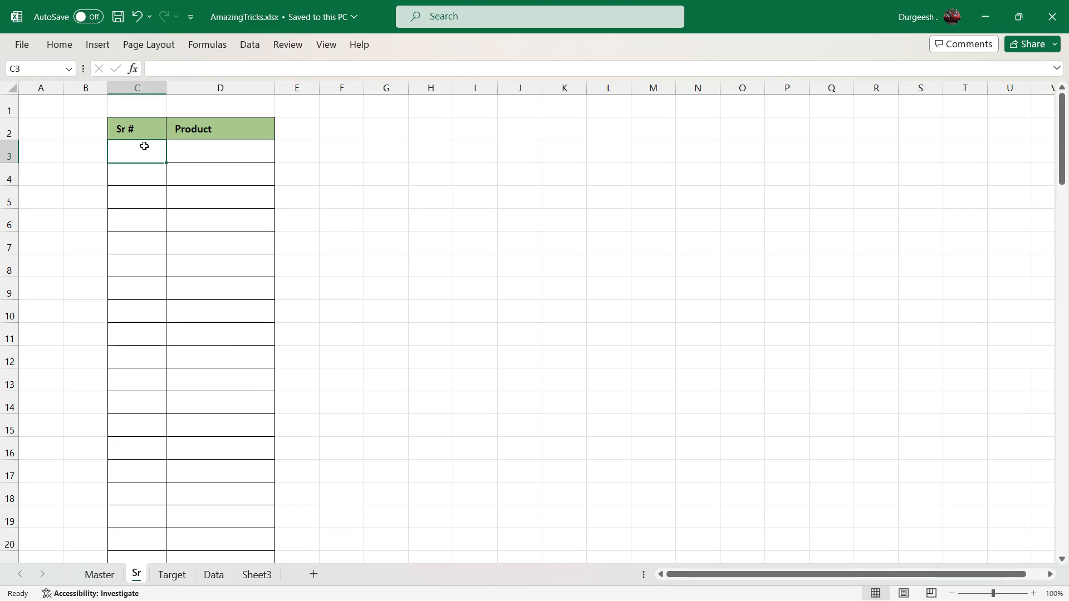
Enter 1 and 2 in C3 and C4 and extend the numbering down to 14 in C16.
{"action": "type", "text": "1"}
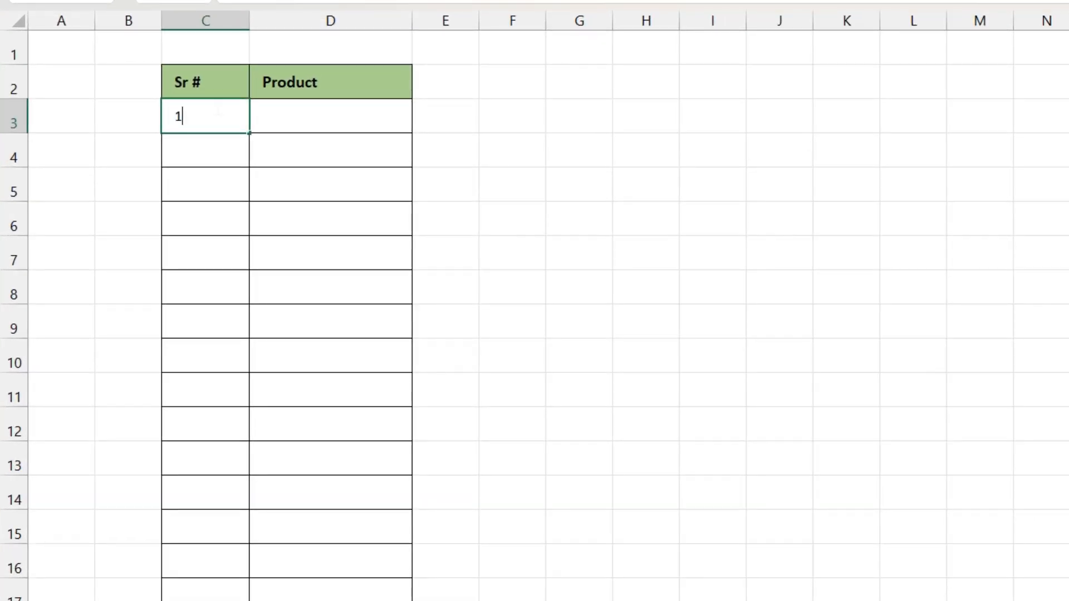
{"action": "key", "text": "Return"}
{"action": "type", "text": "2"}
{"action": "key", "text": "Return"}
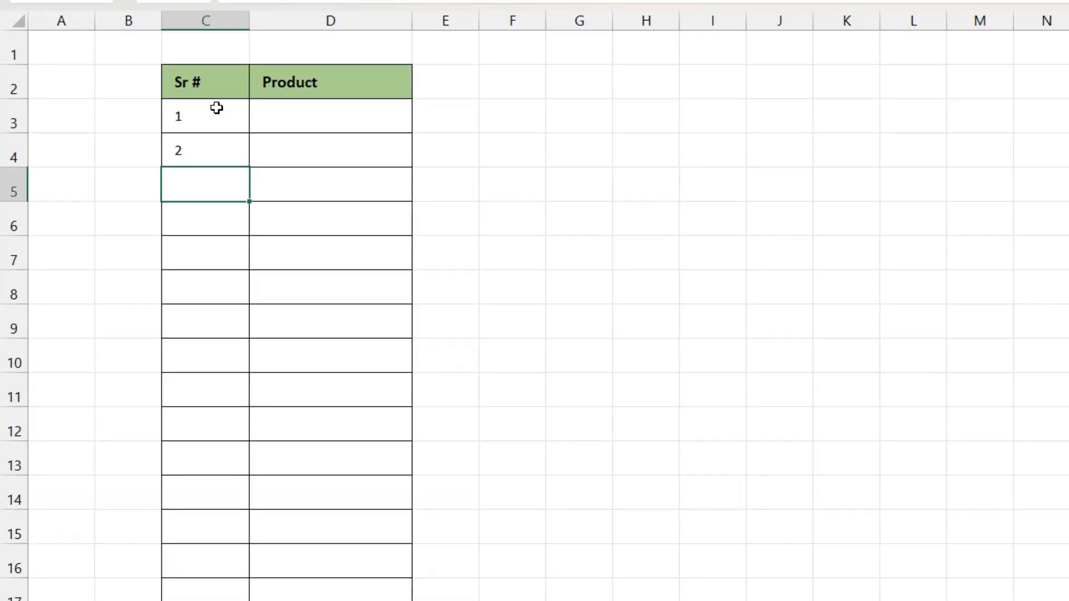
{"action": "left_click_drag", "start_coordinate": [217, 107], "coordinate": [215, 563]}
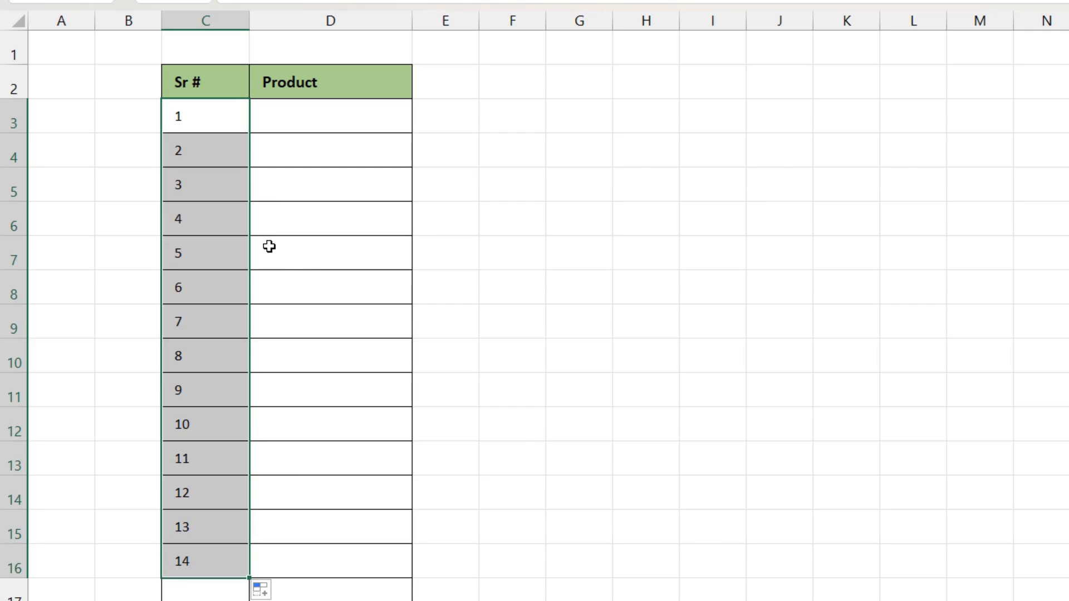
Clear the serial numbers in C3:C16 and enter 1 in C3 as the starting number.
{"action": "key", "text": "Delete"}
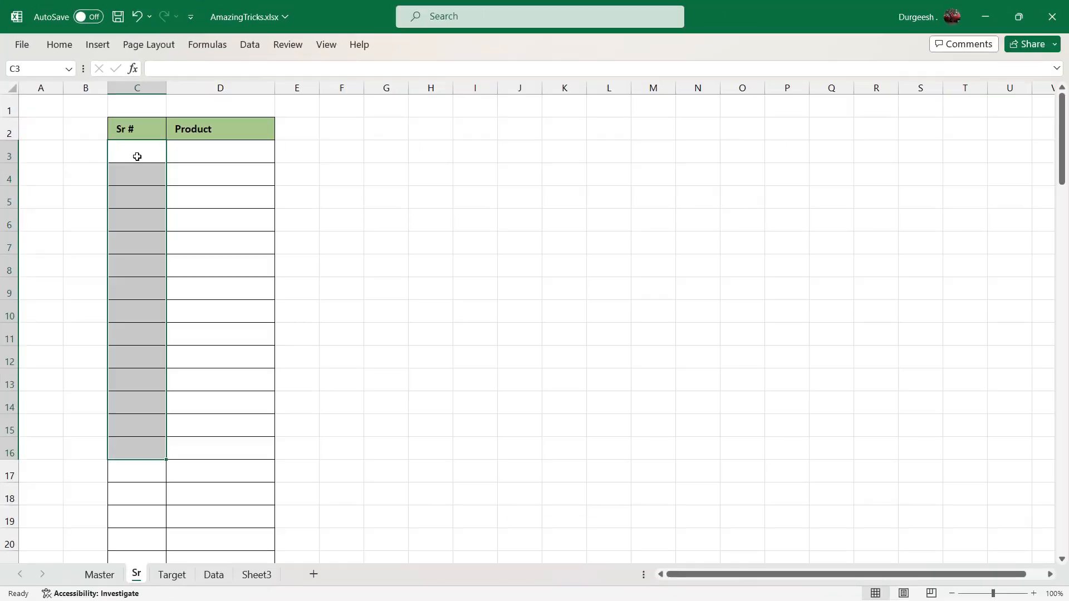
{"action": "left_click", "coordinate": [137, 157]}
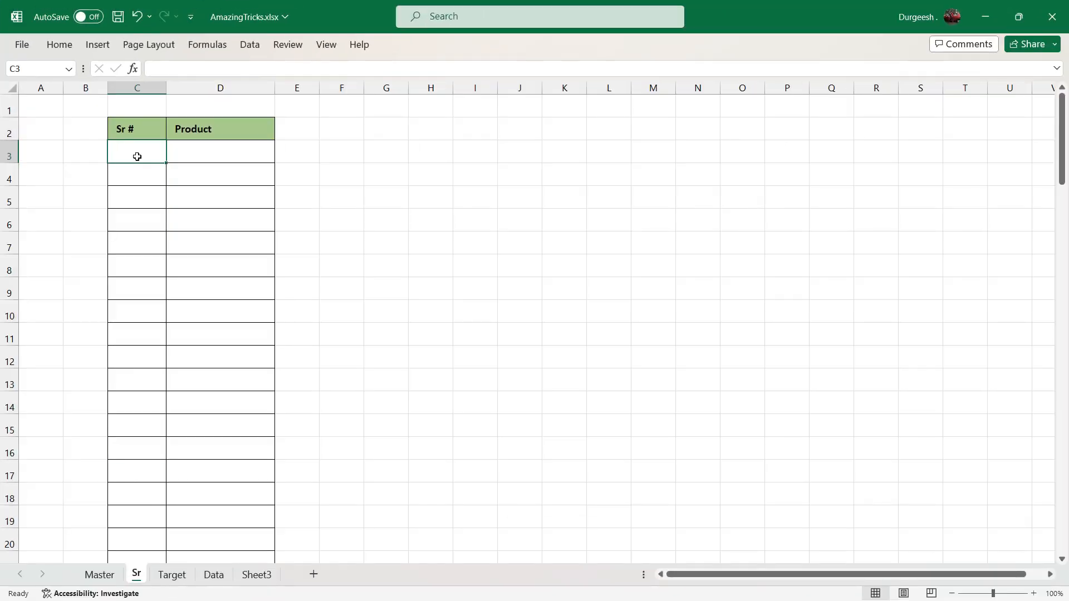
{"action": "type", "text": "1"}
{"action": "key", "text": "Return"}
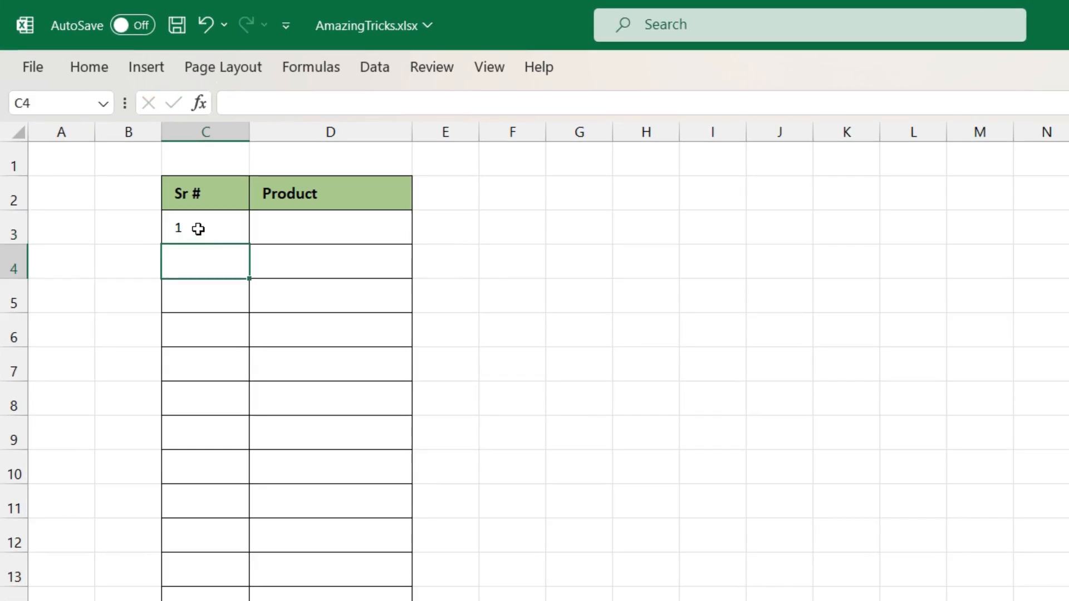
Fill a linear series down the column from C3 with step value 1 and stop value 100.
{"action": "left_click", "coordinate": [198, 229]}
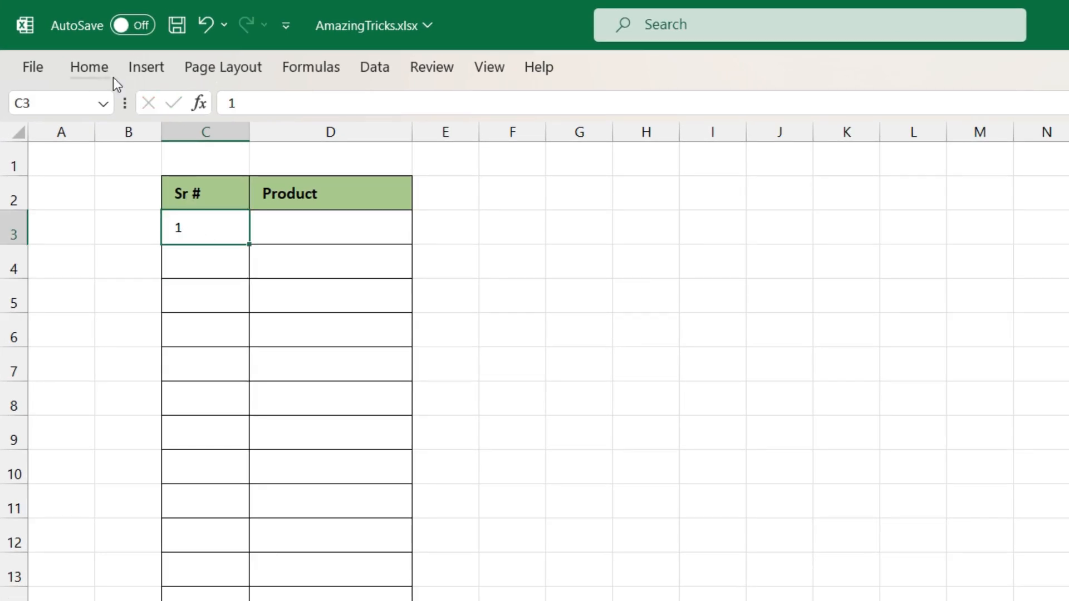
{"action": "left_click", "coordinate": [97, 73]}
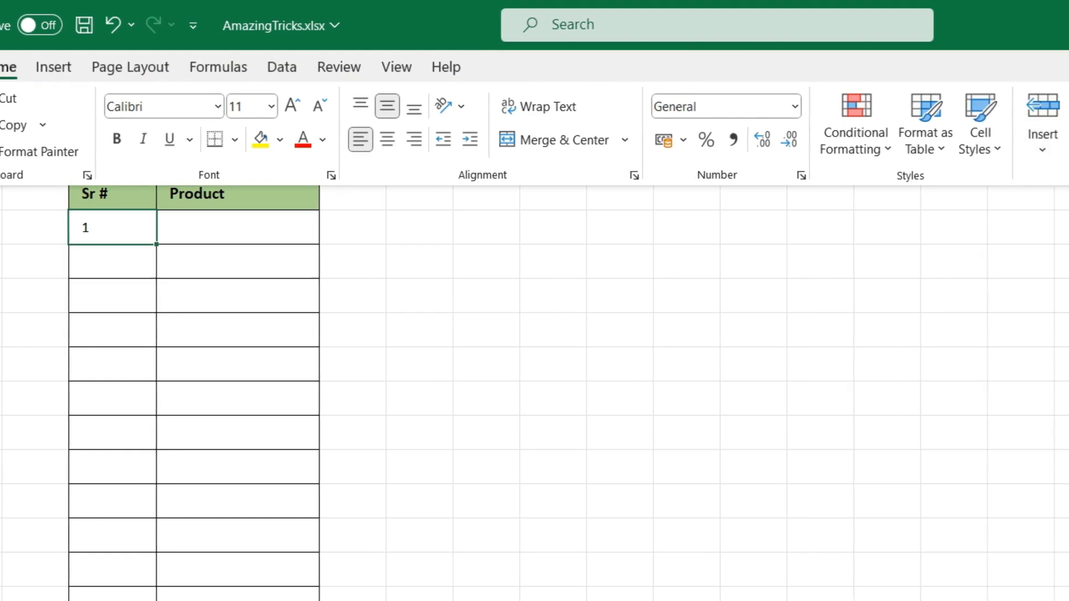
{"action": "left_click", "coordinate": [923, 126]}
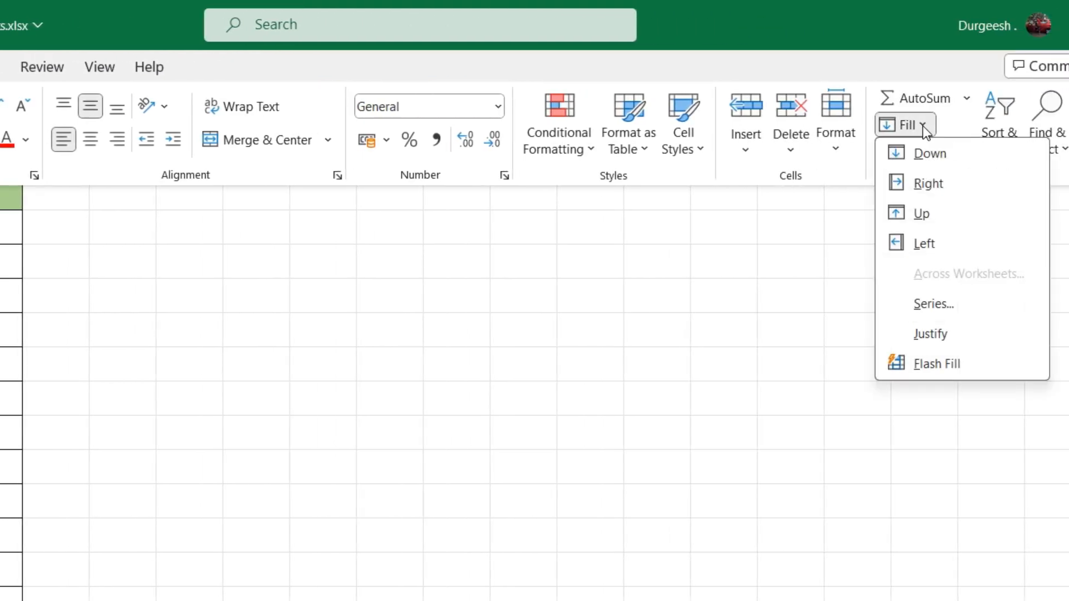
{"action": "left_click", "coordinate": [918, 306]}
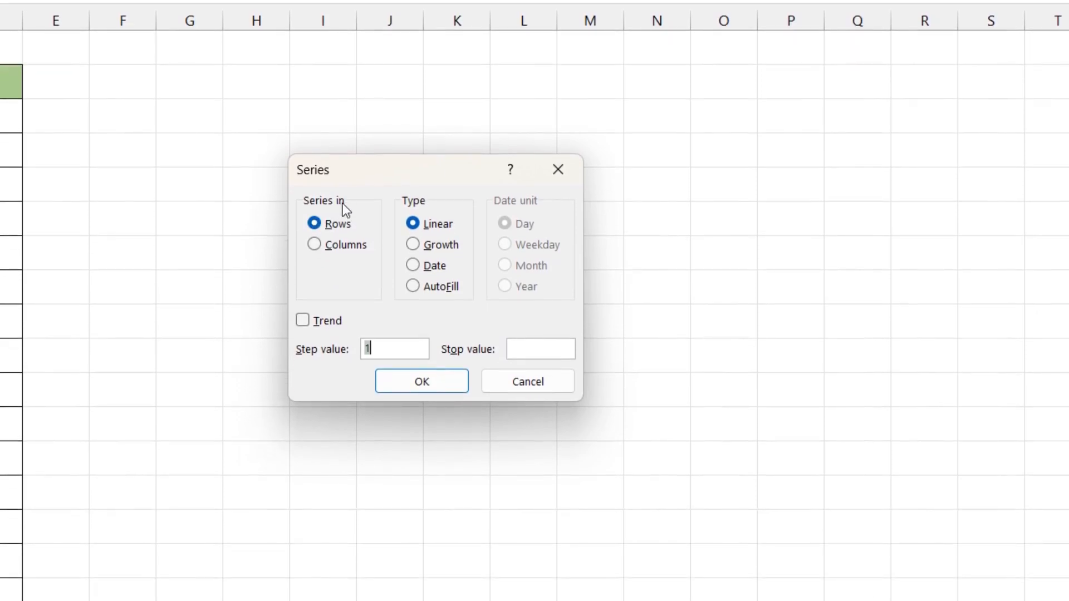
{"action": "left_click", "coordinate": [314, 249]}
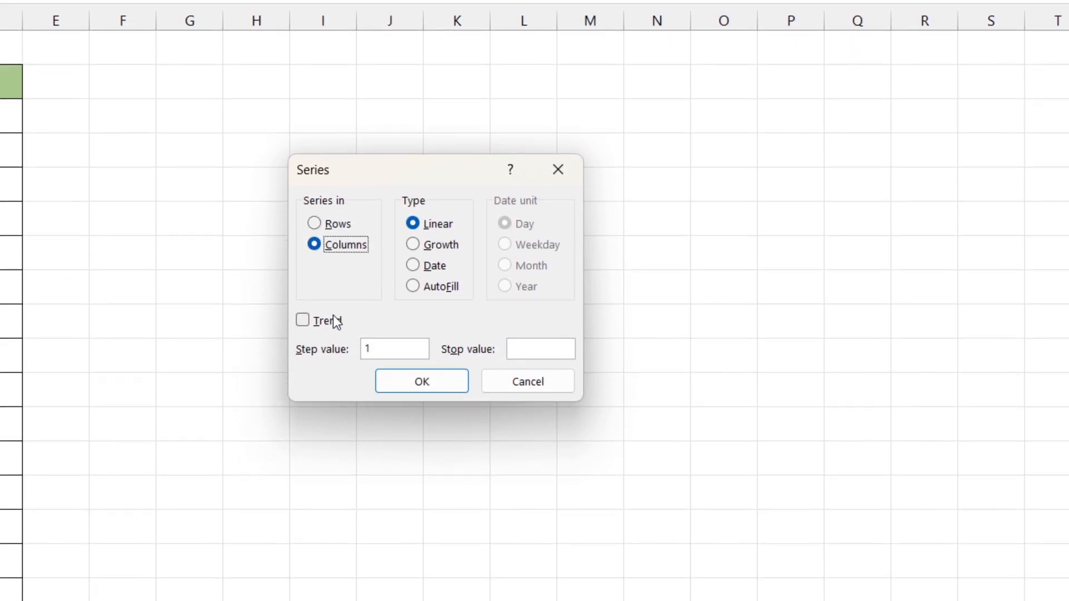
{"action": "left_click", "coordinate": [378, 353]}
{"action": "type", "text": "100"}
{"action": "left_click", "coordinate": [422, 381]}
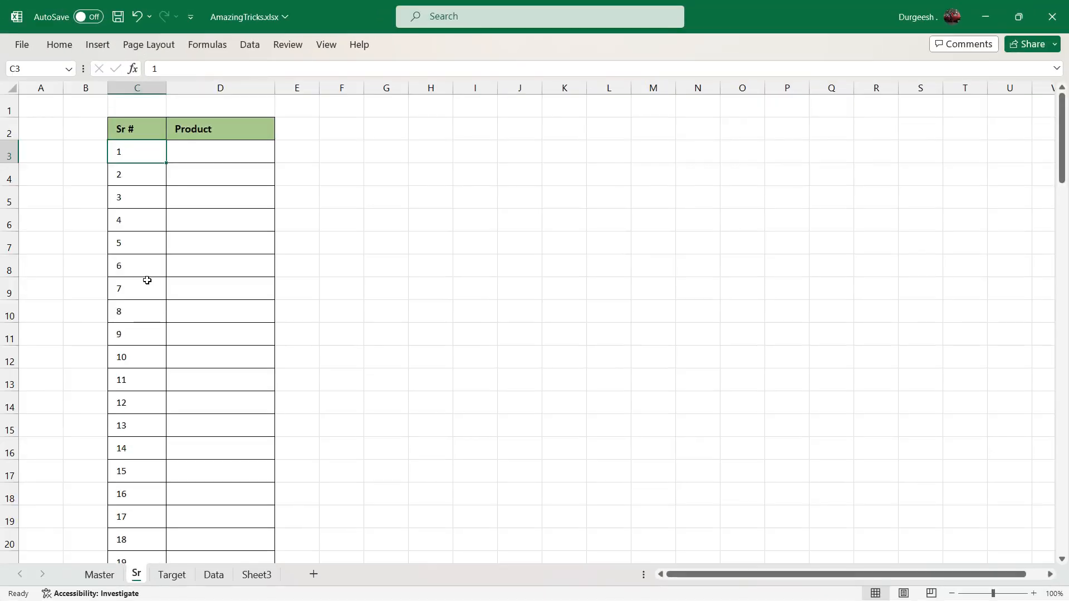
Look over the filled series and clear all serial numbers from C3:C102.
{"action": "scroll", "coordinate": [144, 281], "scroll_direction": "down", "scroll_amount": 17}
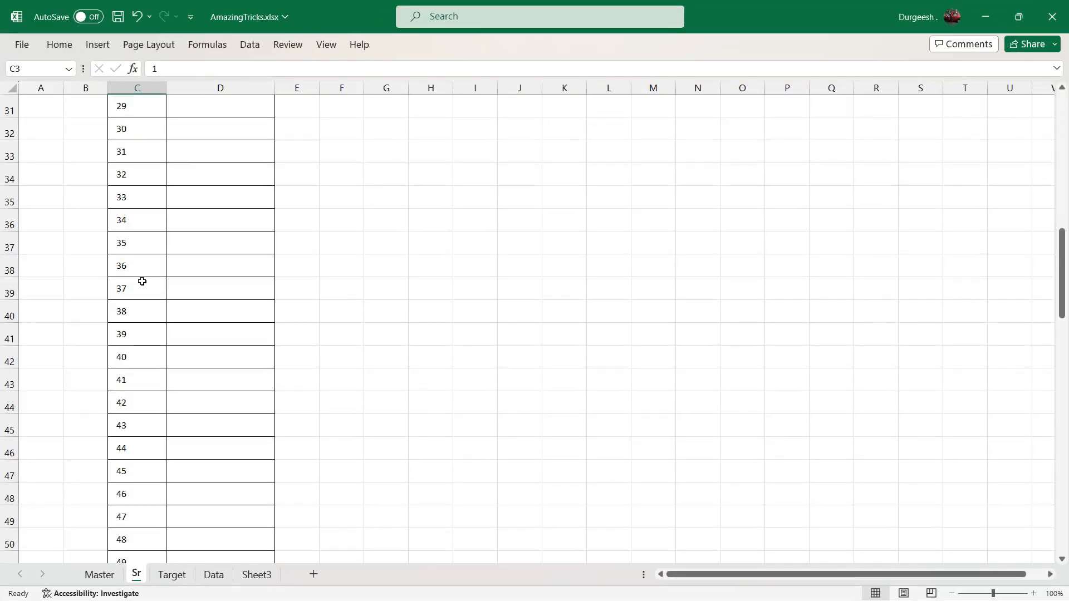
{"action": "scroll", "coordinate": [141, 288], "scroll_direction": "up", "scroll_amount": 17}
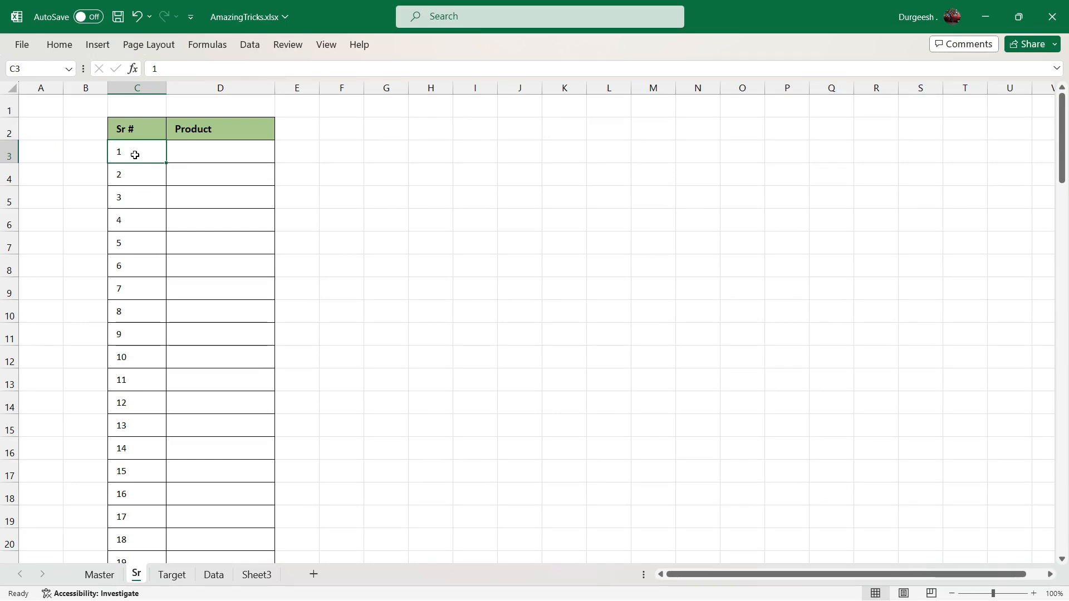
{"action": "key", "text": "ctrl+shift+Down"}
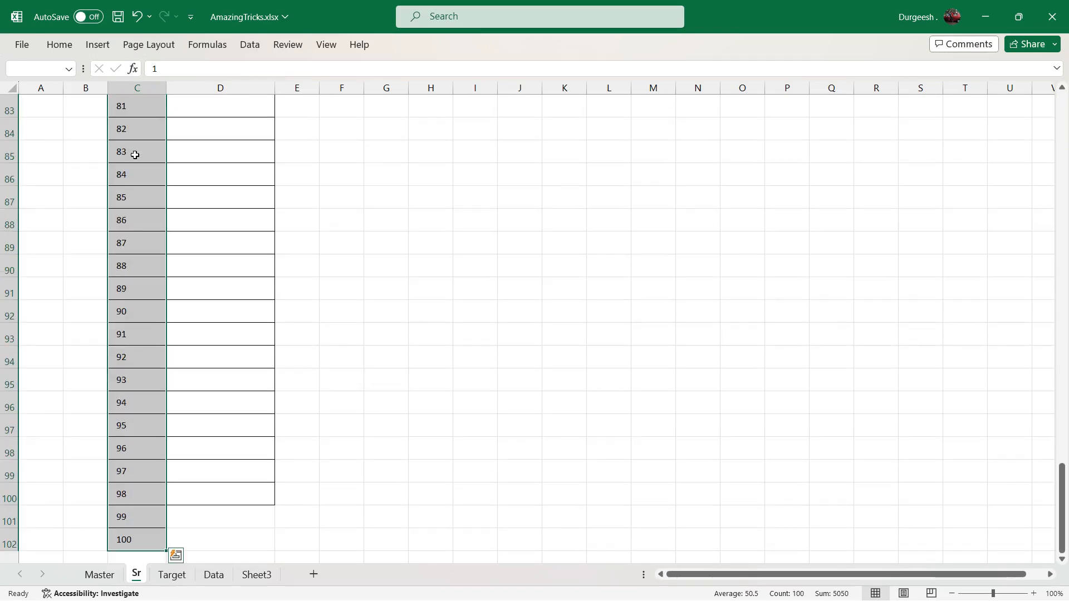
{"action": "key", "text": "Delete"}
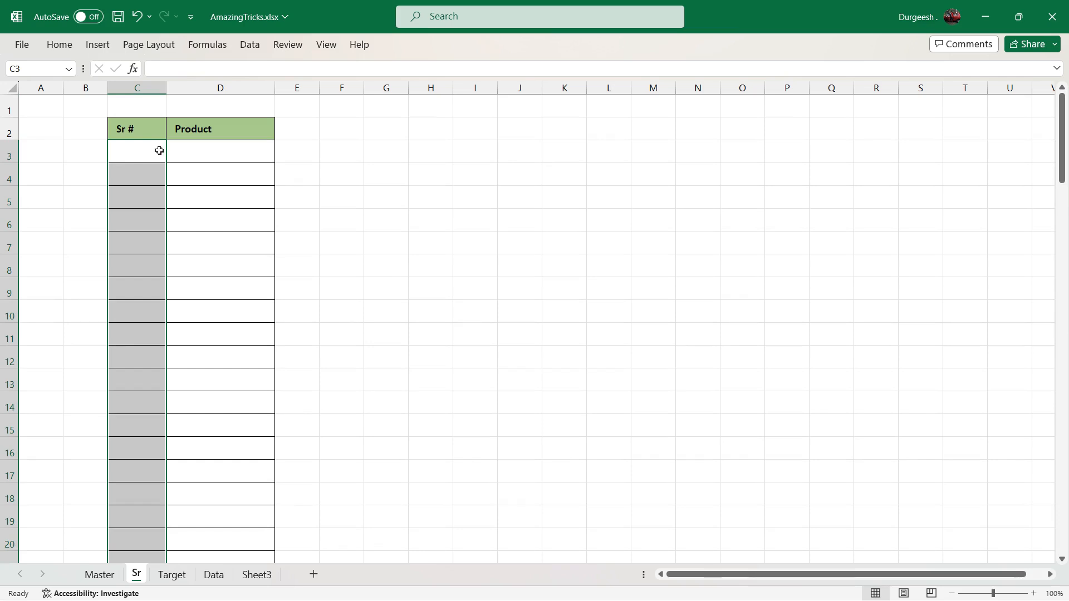
Enter the formula =SEQUENCE(COUNTA(D3:D100)) in C3 to number the rows automatically.
{"action": "left_click", "coordinate": [155, 151]}
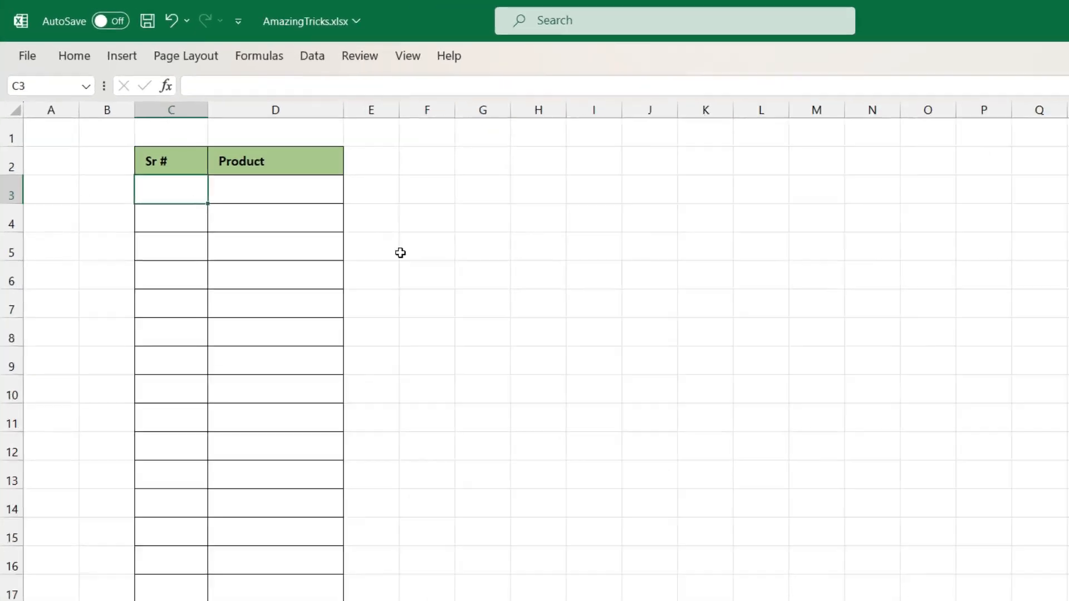
{"action": "type", "text": "="}
{"action": "type", "text": "se"}
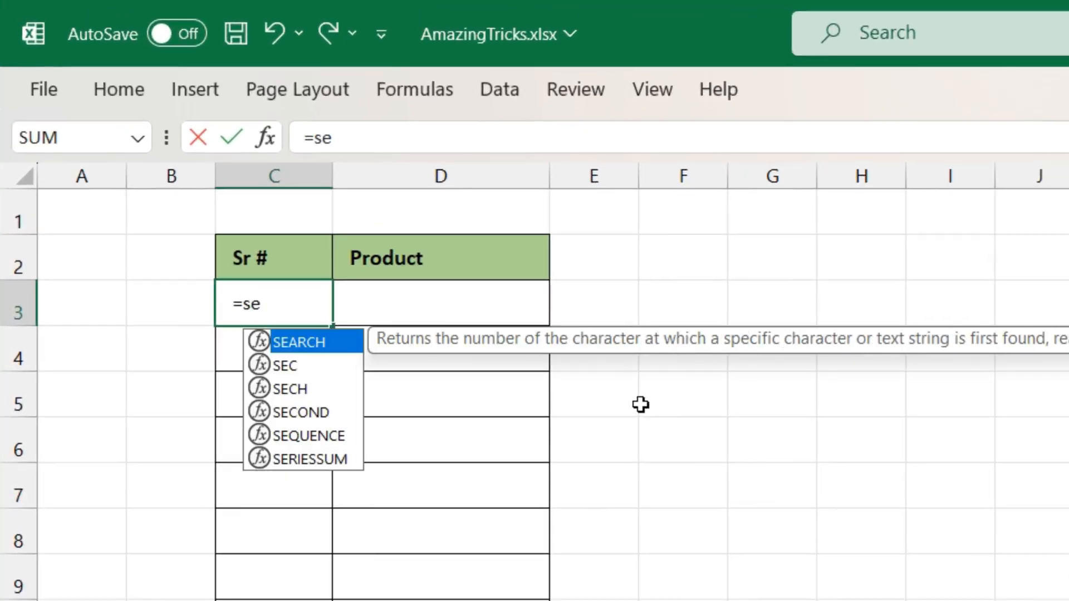
{"action": "type", "text": "q"}
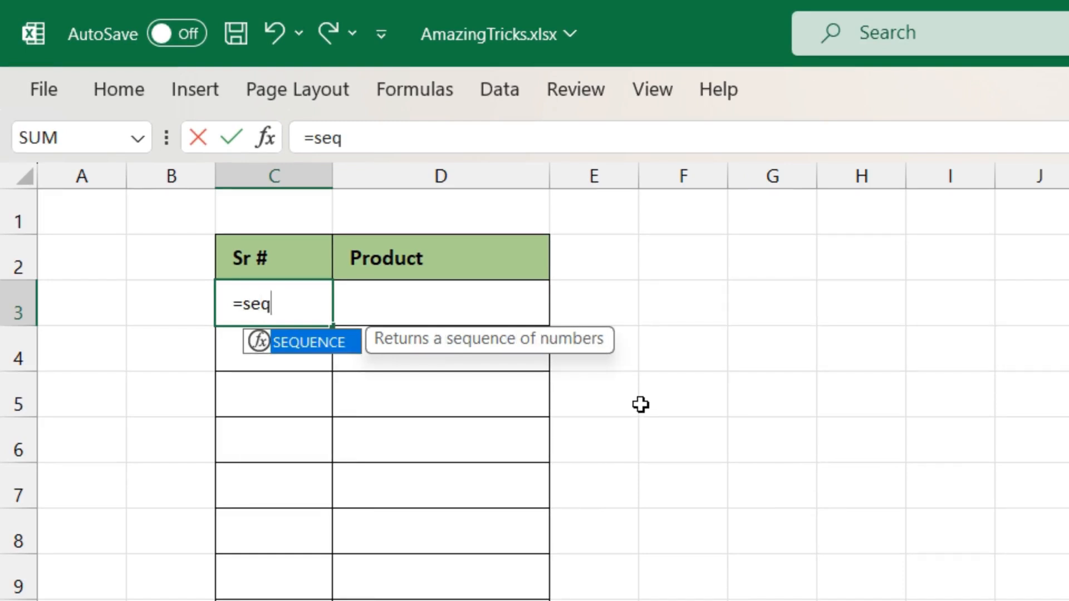
{"action": "key", "text": "Tab"}
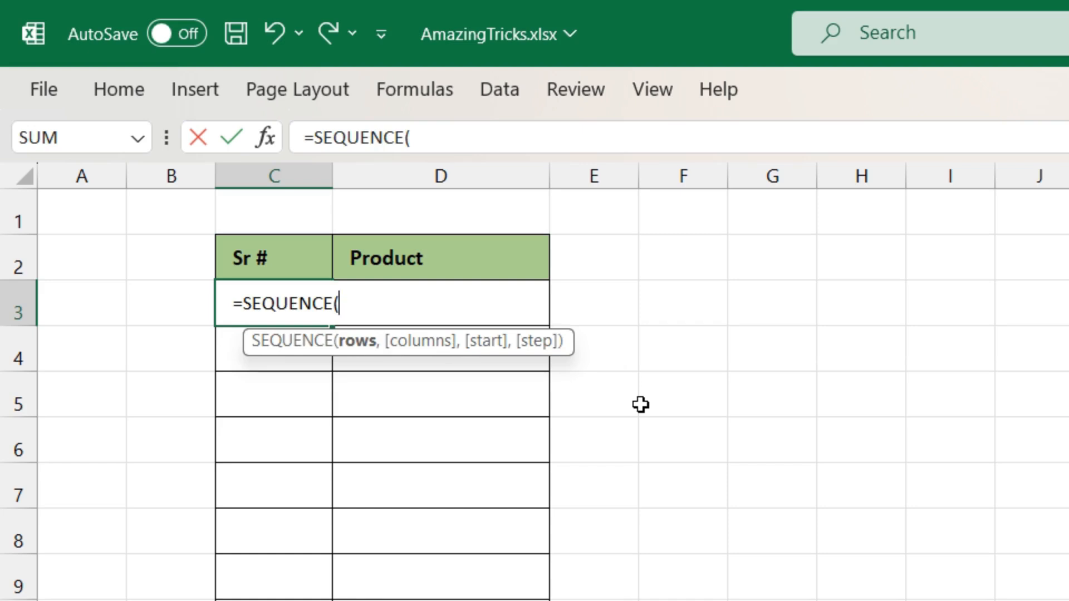
{"action": "type", "text": "count"}
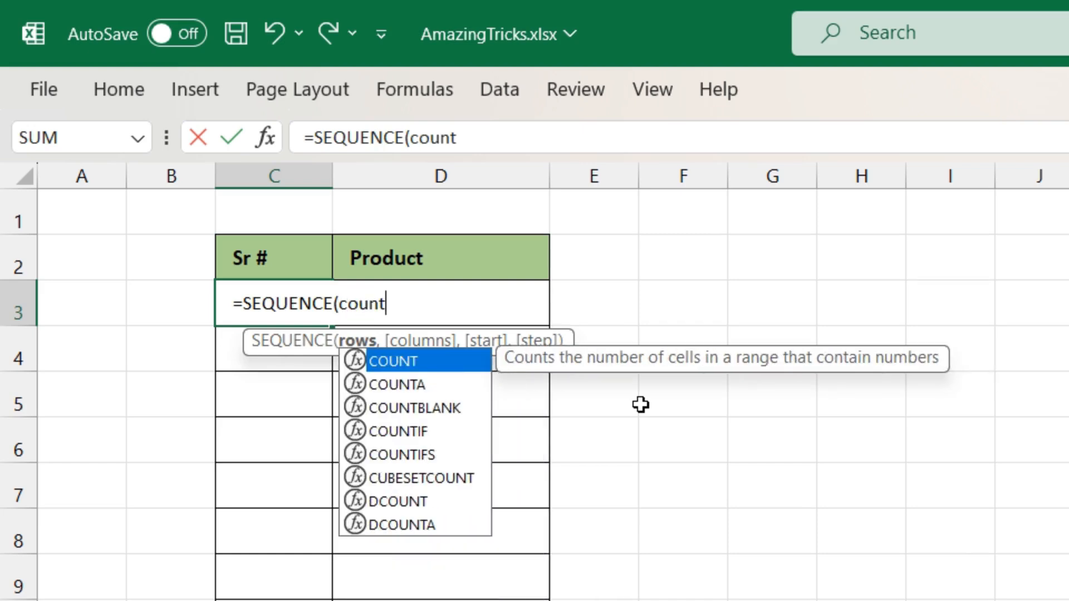
{"action": "key", "text": "Down"}
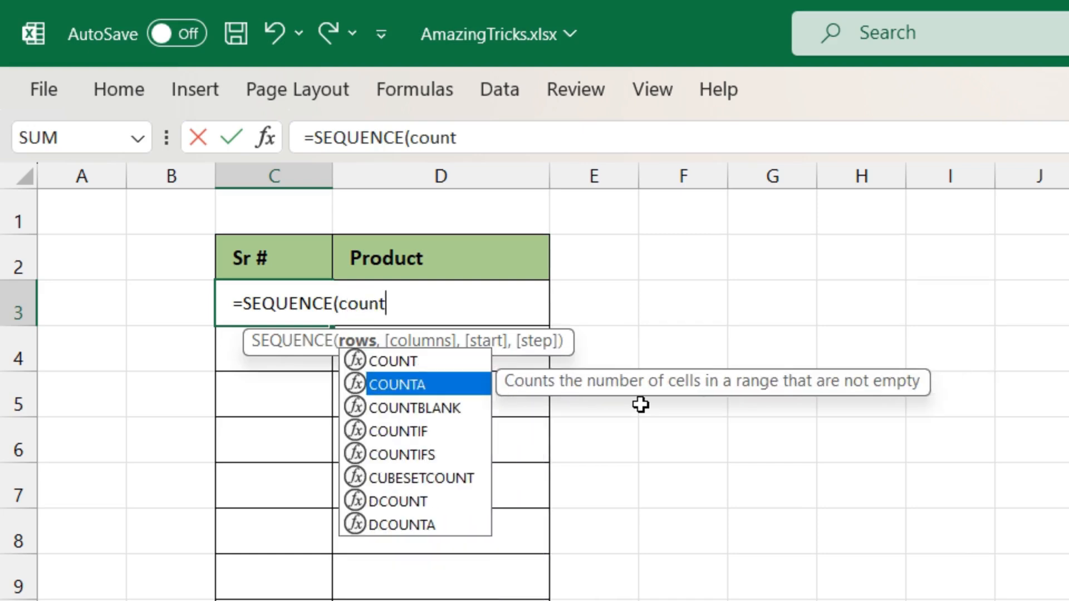
{"action": "key", "text": "Tab"}
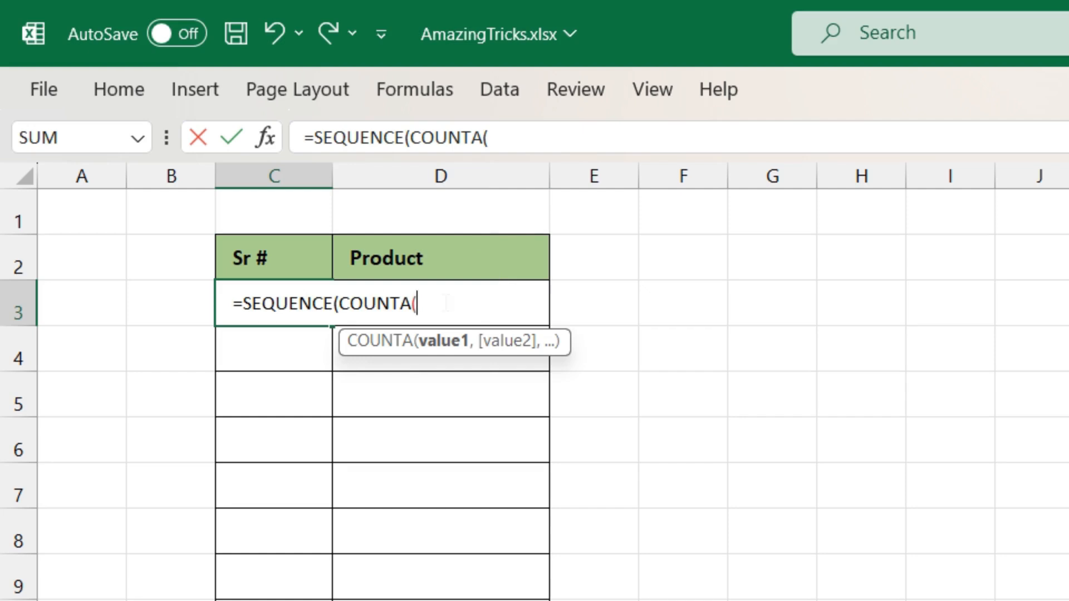
{"action": "type", "text": "D"}
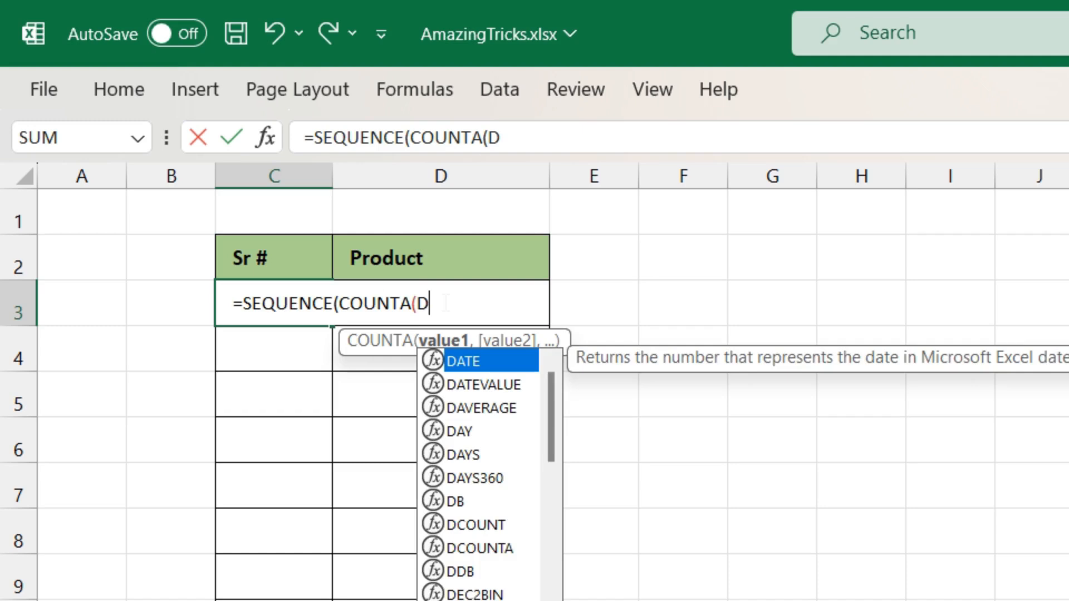
{"action": "type", "text": "3"}
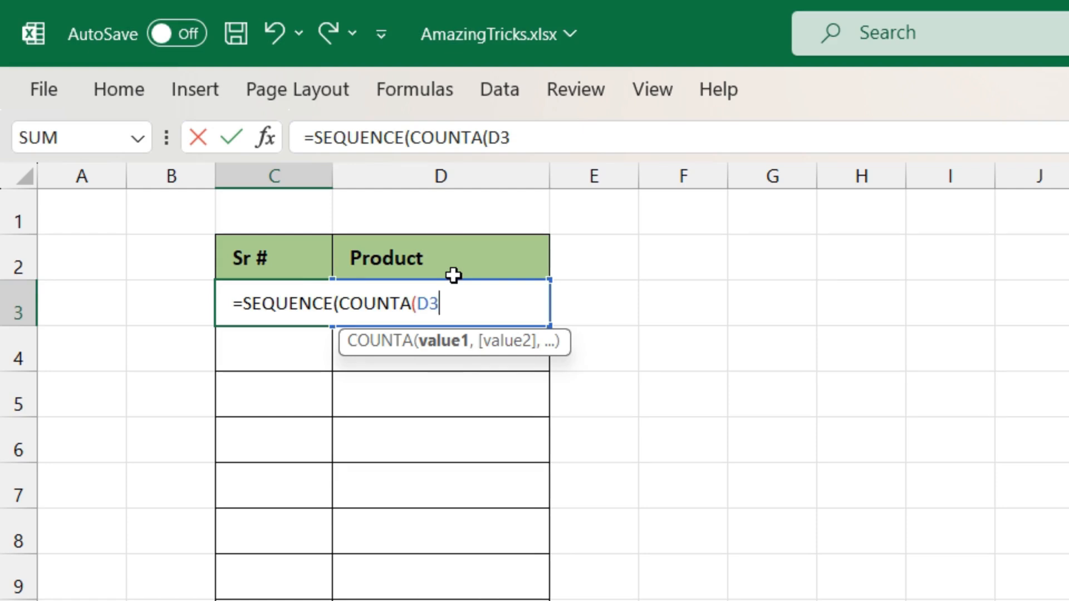
{"action": "type", "text": ":D"}
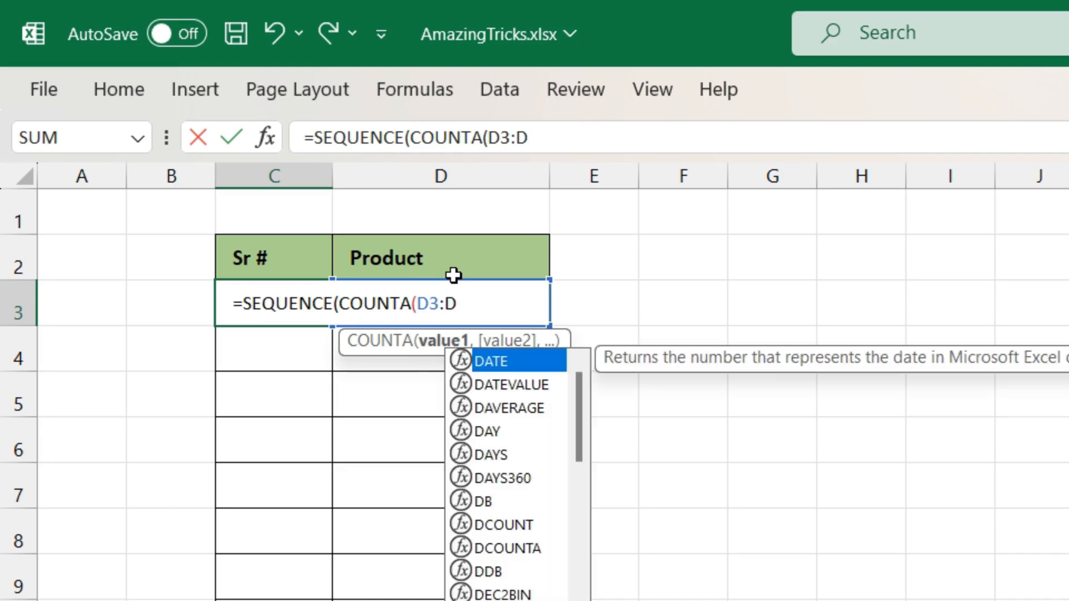
{"action": "type", "text": "100"}
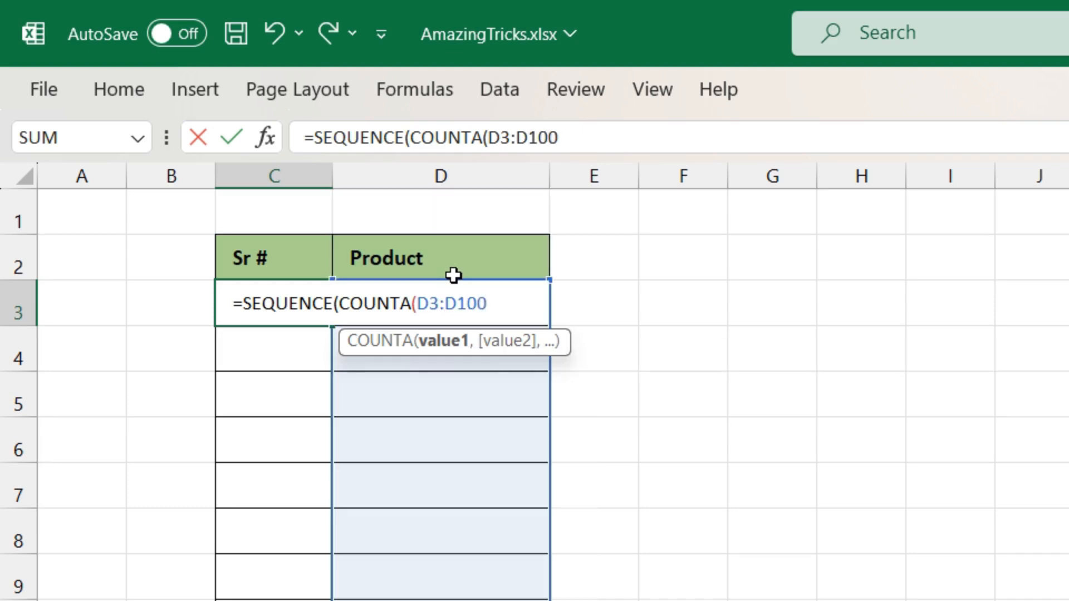
{"action": "type", "text": ")"}
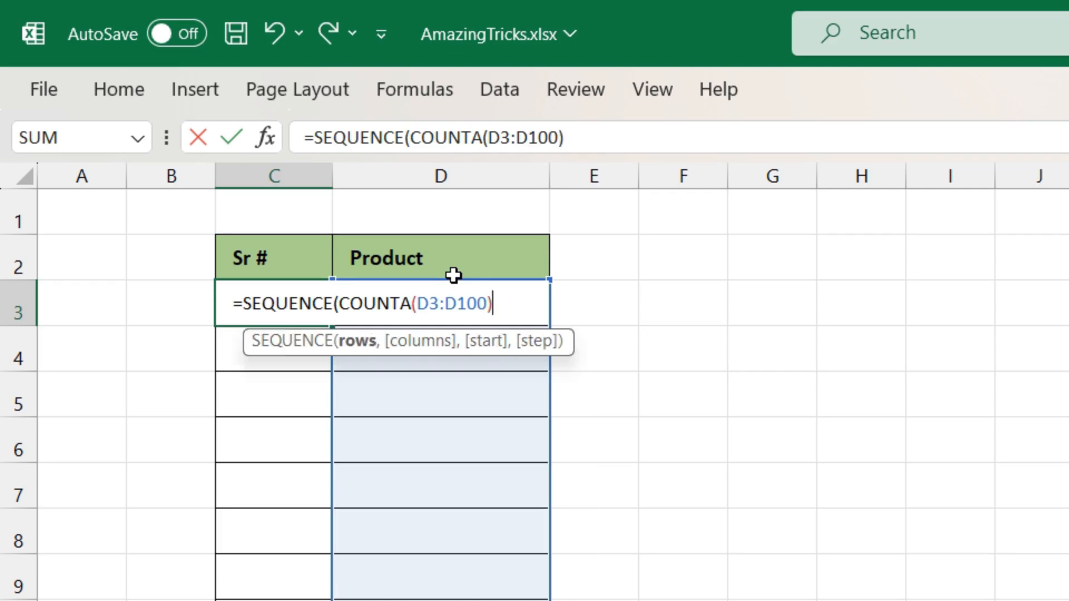
{"action": "type", "text": ")"}
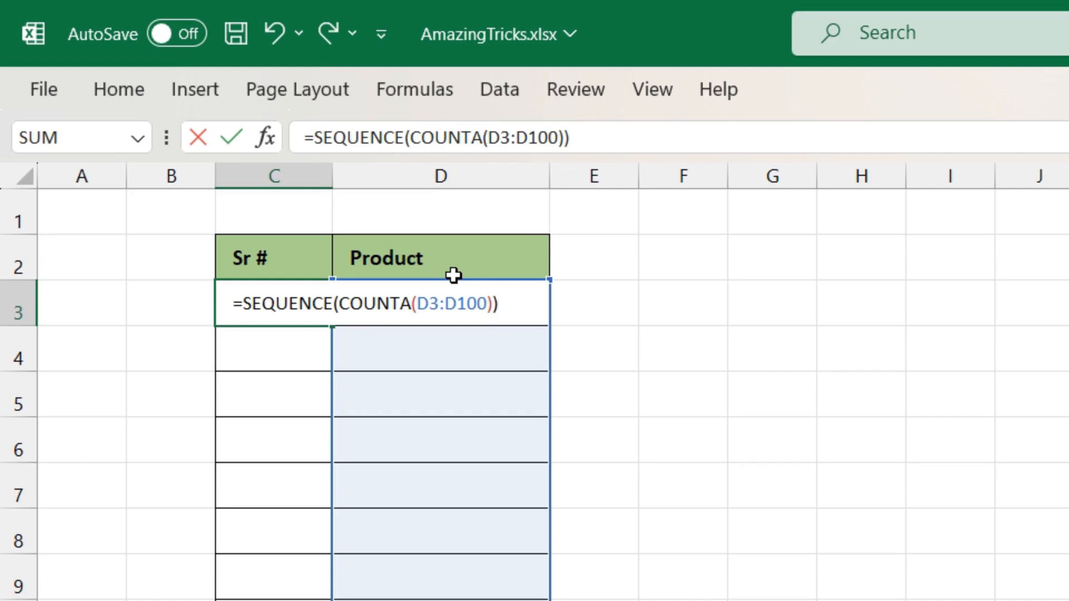
{"action": "key", "text": "Return"}
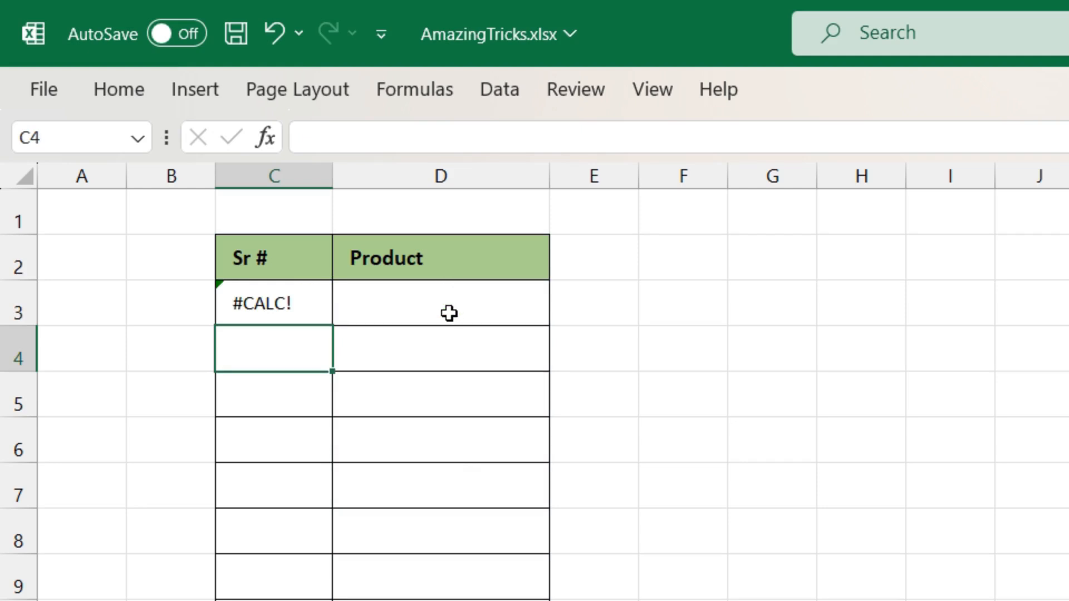
Enter Mouse as the product in D3 and check the formula in C3.
{"action": "left_click", "coordinate": [408, 302]}
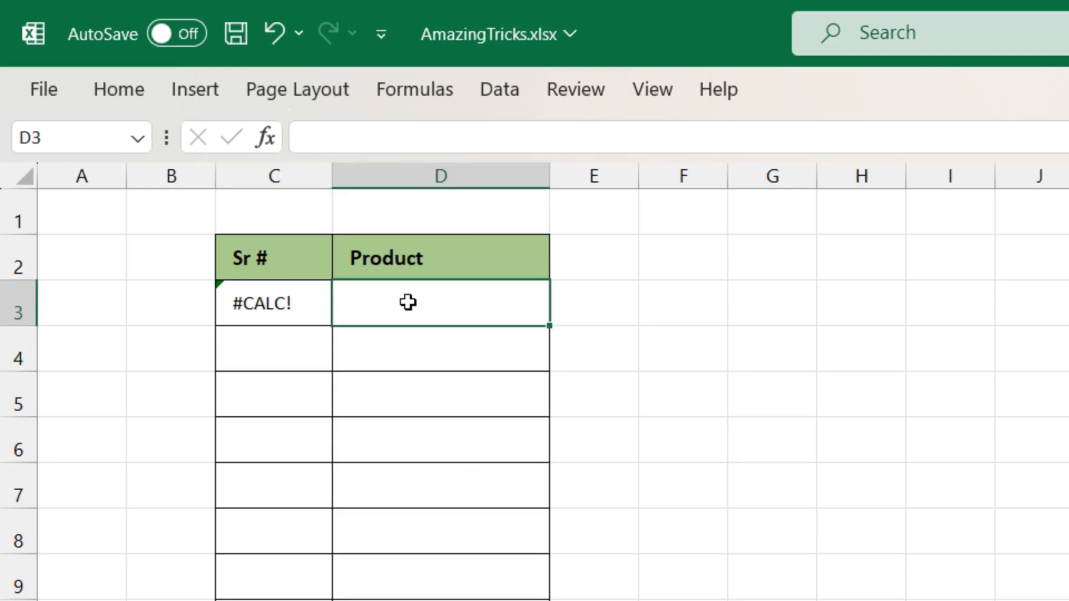
{"action": "type", "text": "Mouse"}
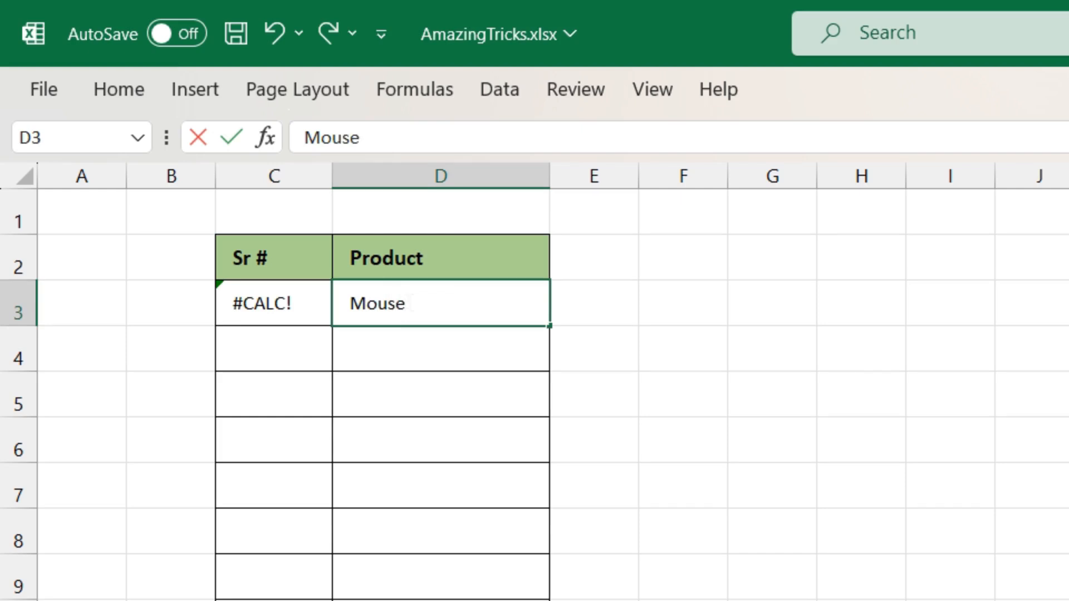
{"action": "key", "text": "Return"}
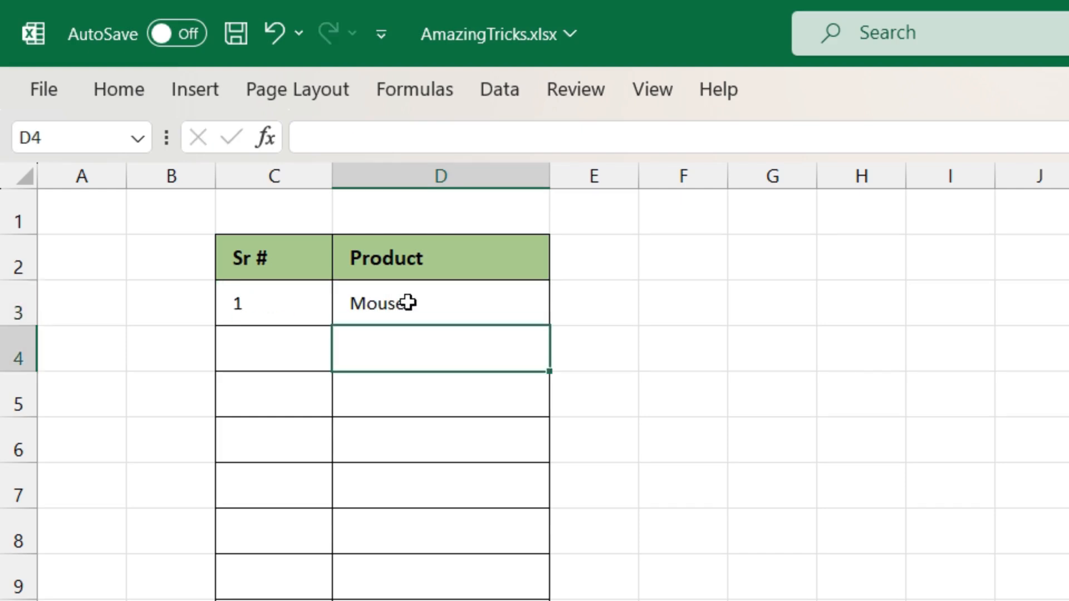
{"action": "left_click", "coordinate": [258, 299]}
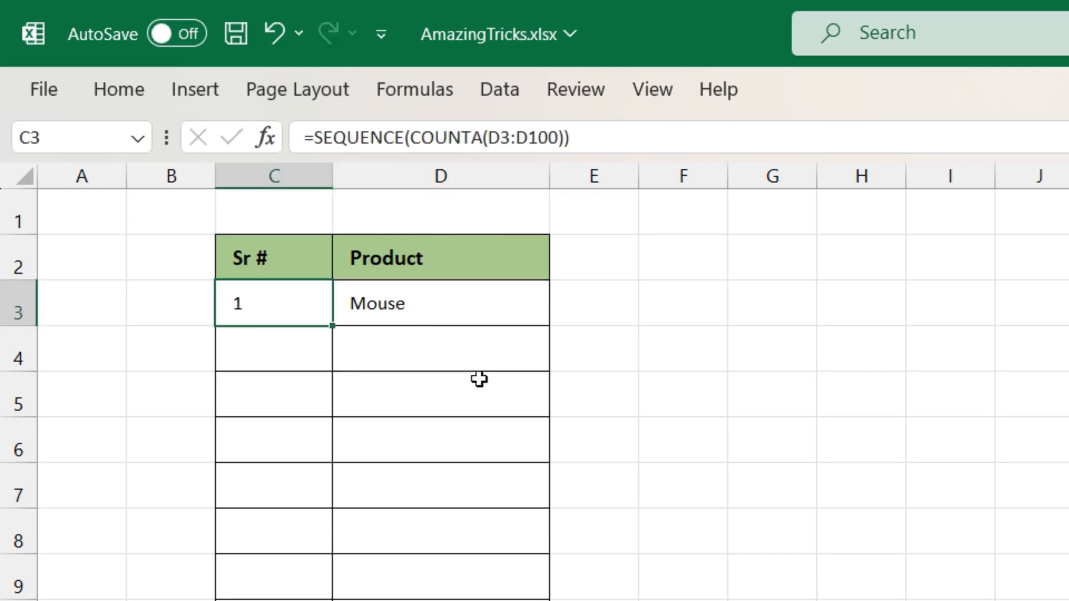
{"action": "left_click", "coordinate": [410, 351]}
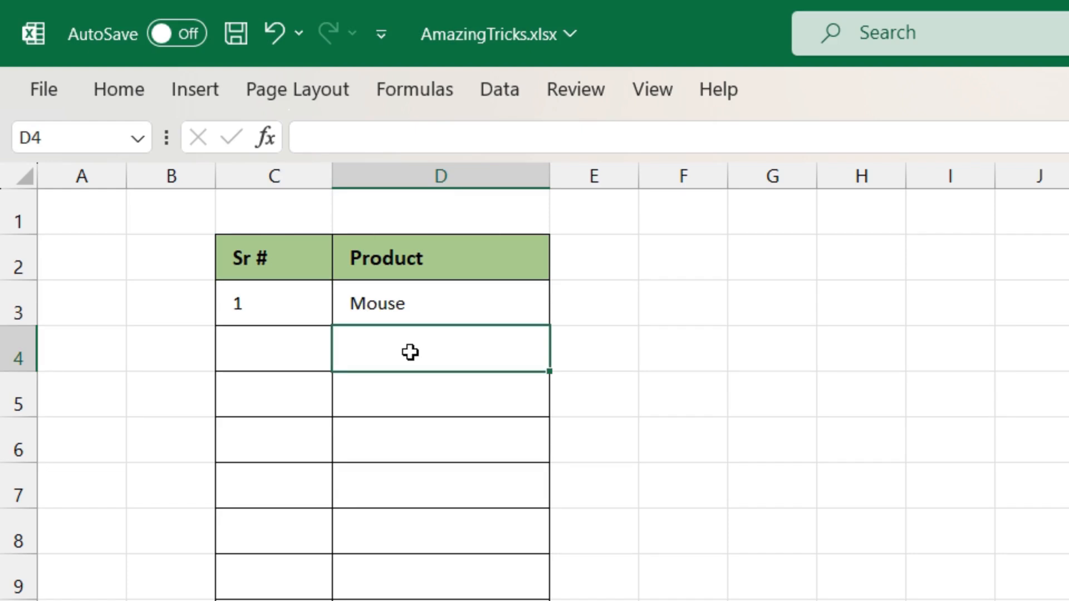
Enter Keyboard as the product in D4 and check the formula behind the serial number in C4.
{"action": "type", "text": "Key"}
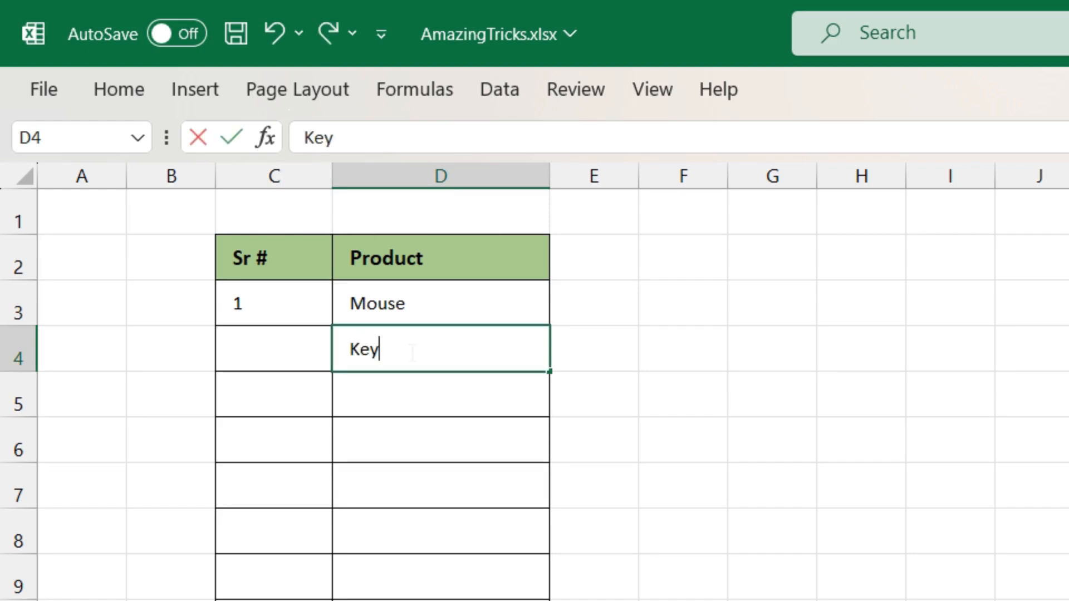
{"action": "type", "text": "board"}
{"action": "key", "text": "Return"}
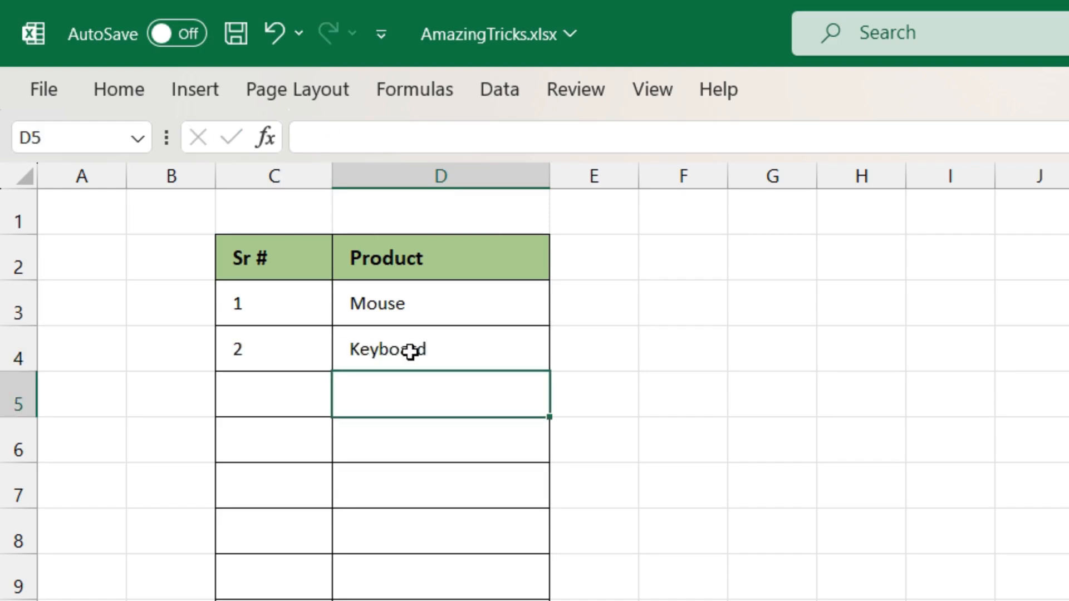
{"action": "left_click", "coordinate": [283, 351]}
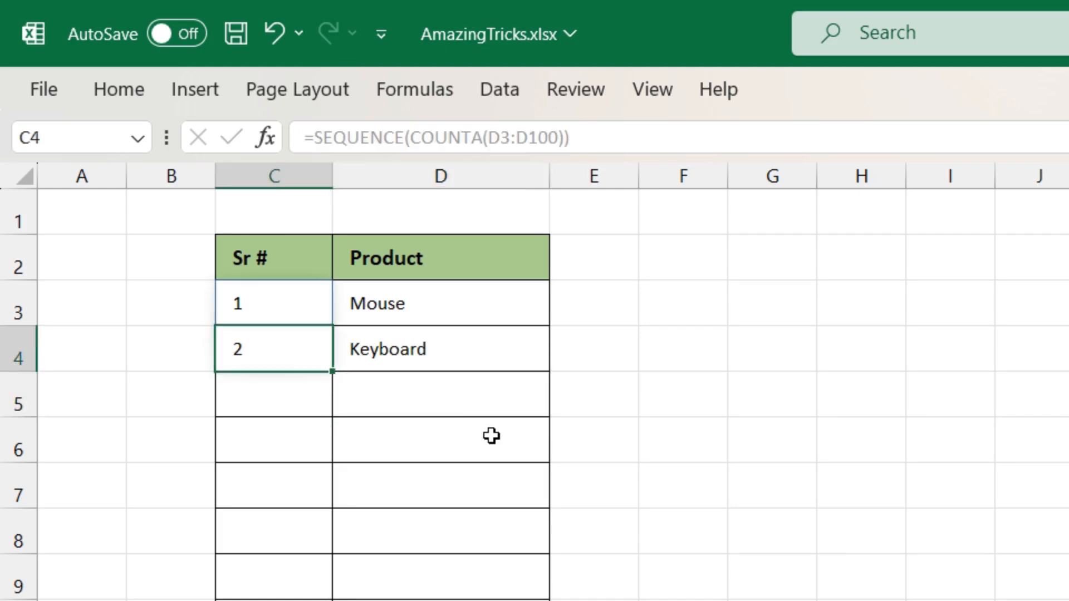
Enter the products Monitor, Printer and Mobile in cells D5 to D7.
{"action": "left_click", "coordinate": [427, 400]}
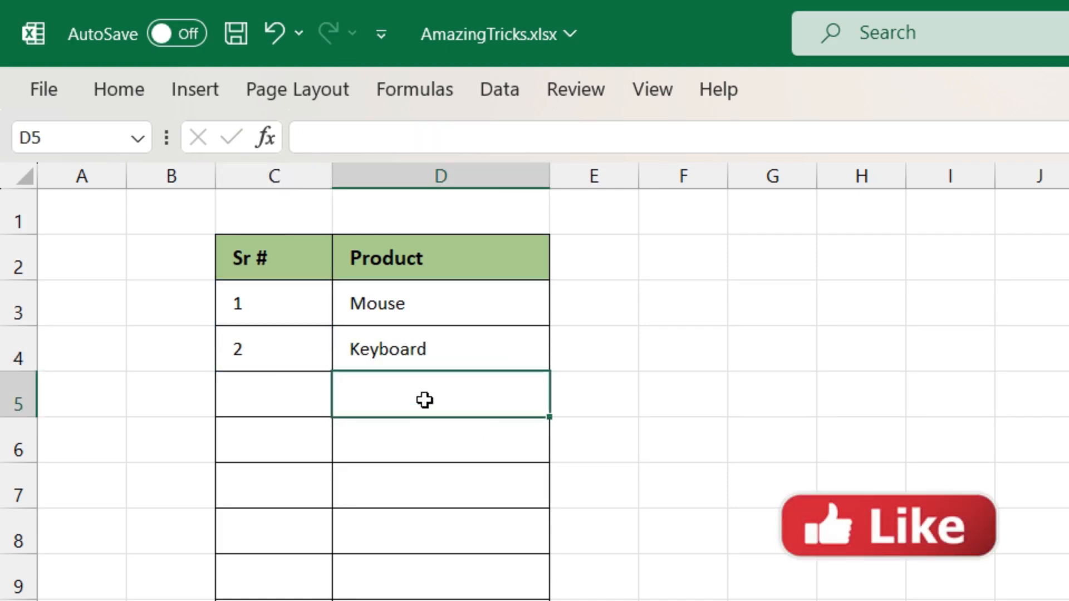
{"action": "type", "text": "Monitor"}
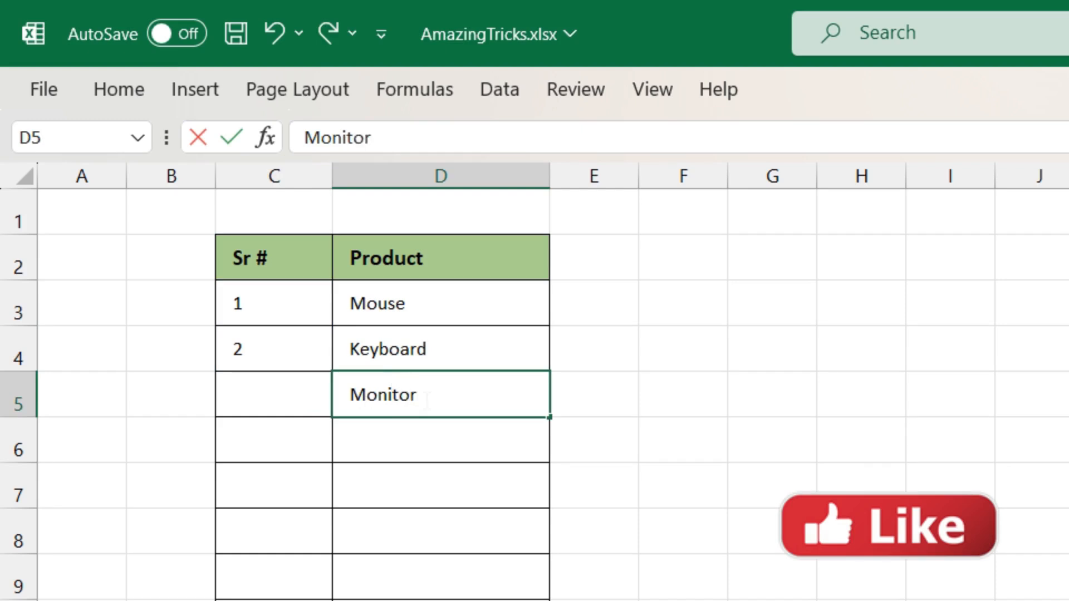
{"action": "key", "text": "Return"}
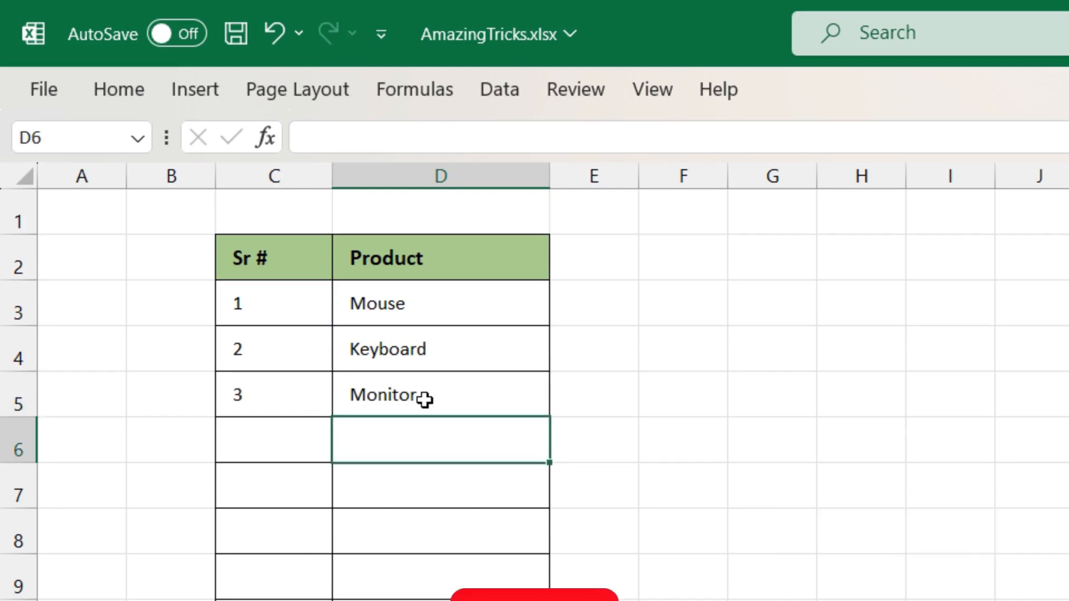
{"action": "type", "text": "Printer"}
{"action": "key", "text": "Return"}
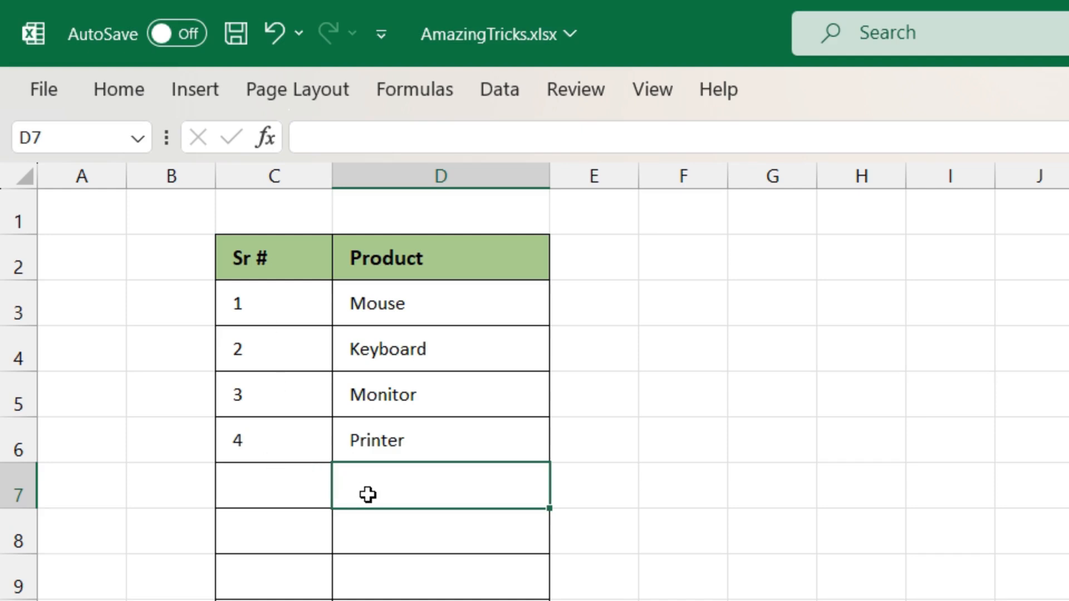
{"action": "type", "text": "Mobile"}
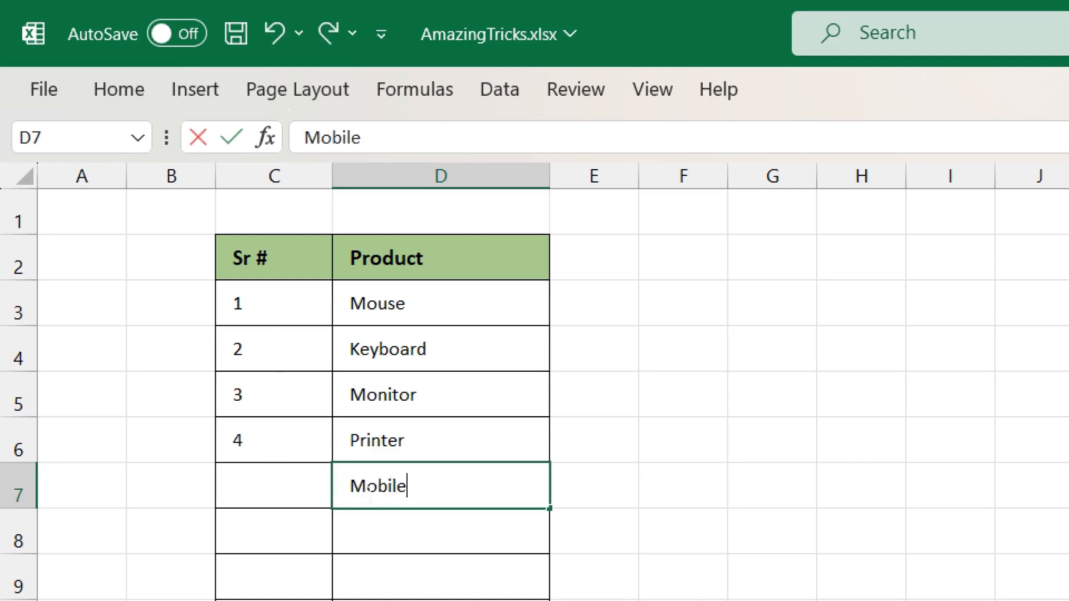
{"action": "key", "text": "Return"}
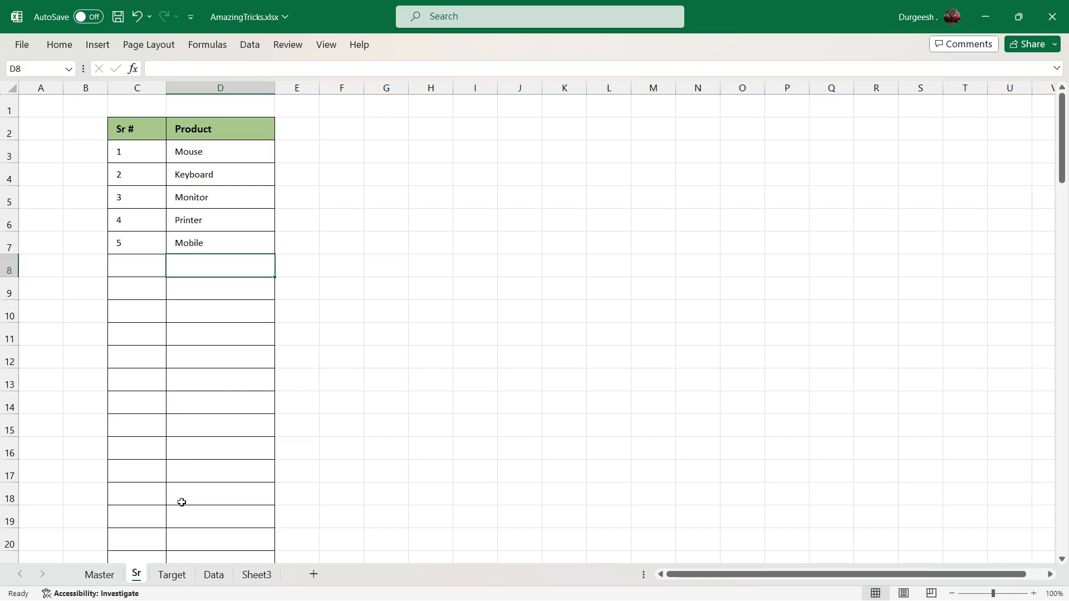
On the Target sheet, add the header Target in D2 beside the Sale column.
{"action": "left_click", "coordinate": [182, 575]}
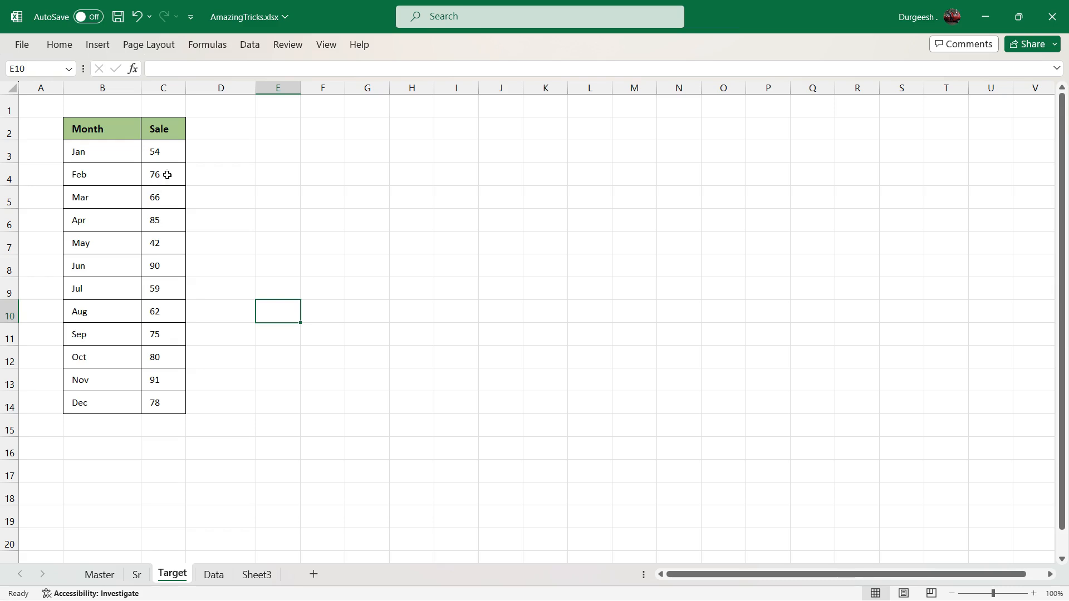
{"action": "left_click", "coordinate": [206, 134]}
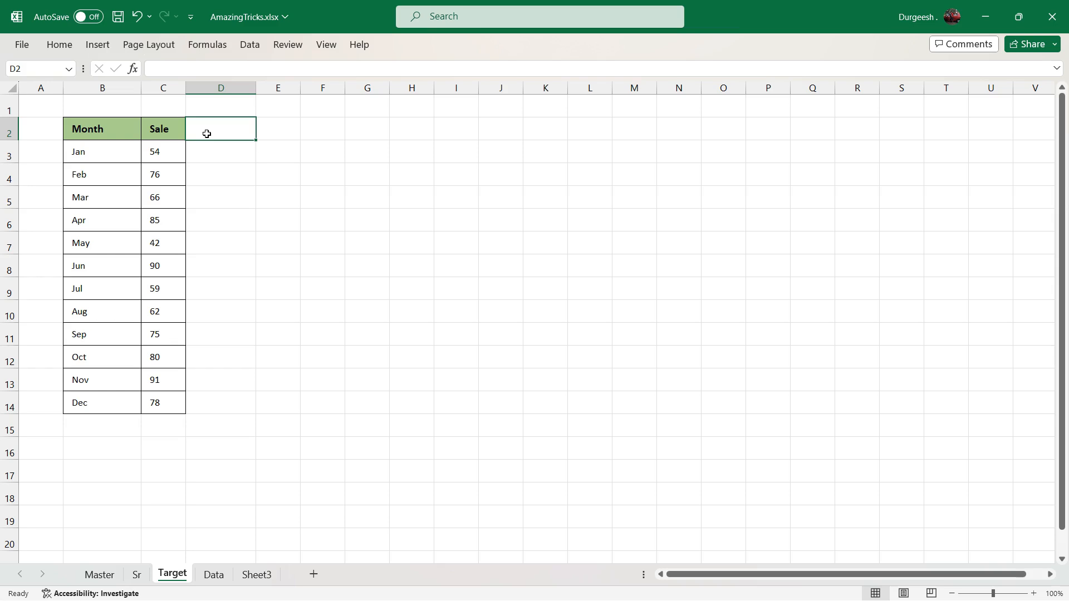
{"action": "type", "text": "T"}
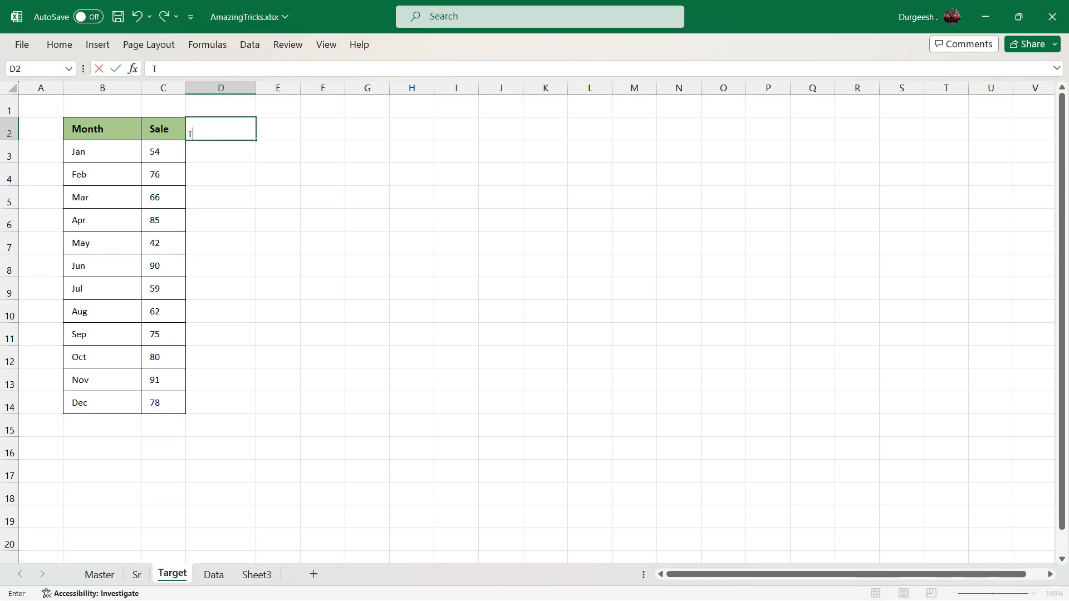
{"action": "type", "text": "arget"}
{"action": "key", "text": "Return"}
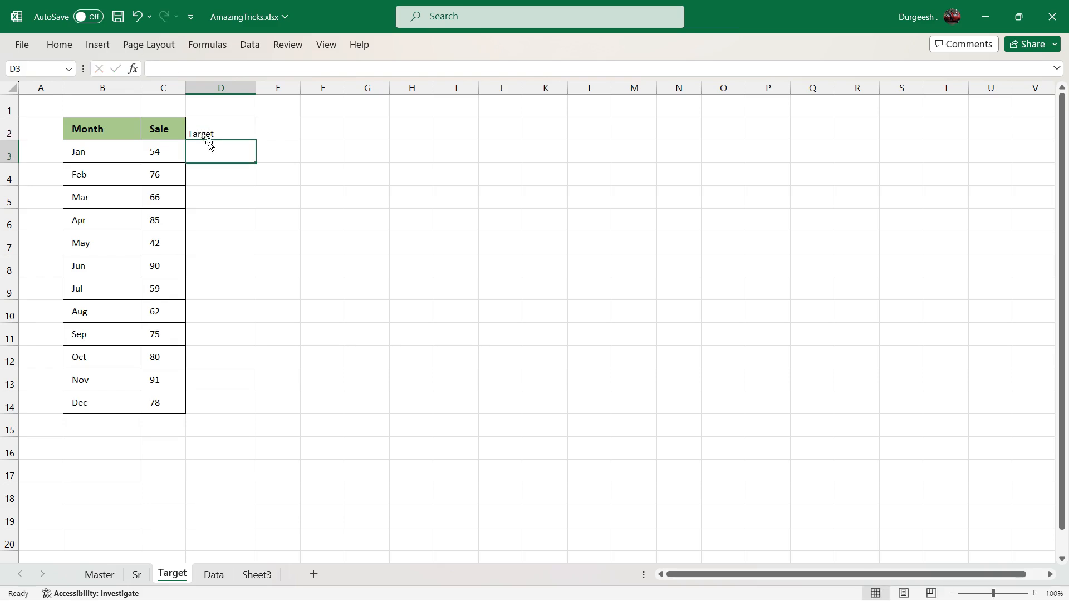
Enter 70 as the January target in D3 and fill it down to December in D14.
{"action": "type", "text": "70"}
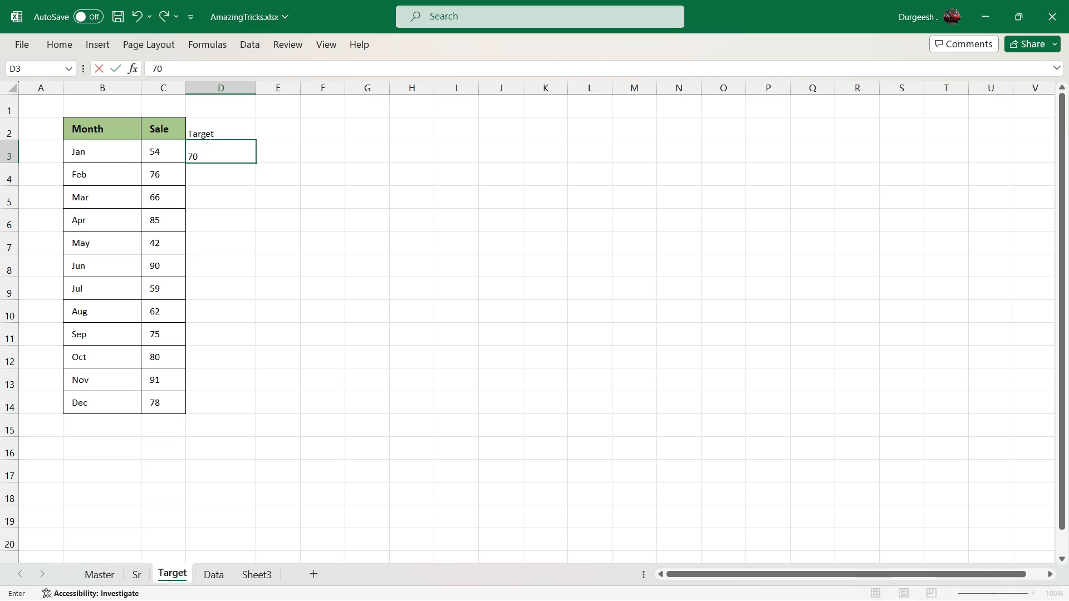
{"action": "key", "text": "Return"}
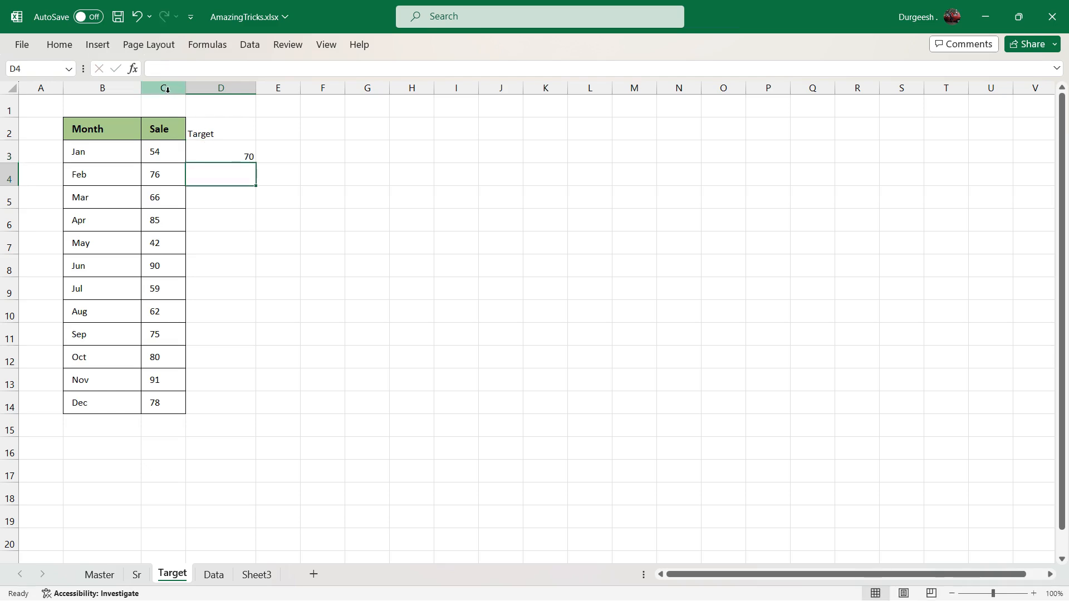
{"action": "left_click", "coordinate": [233, 152]}
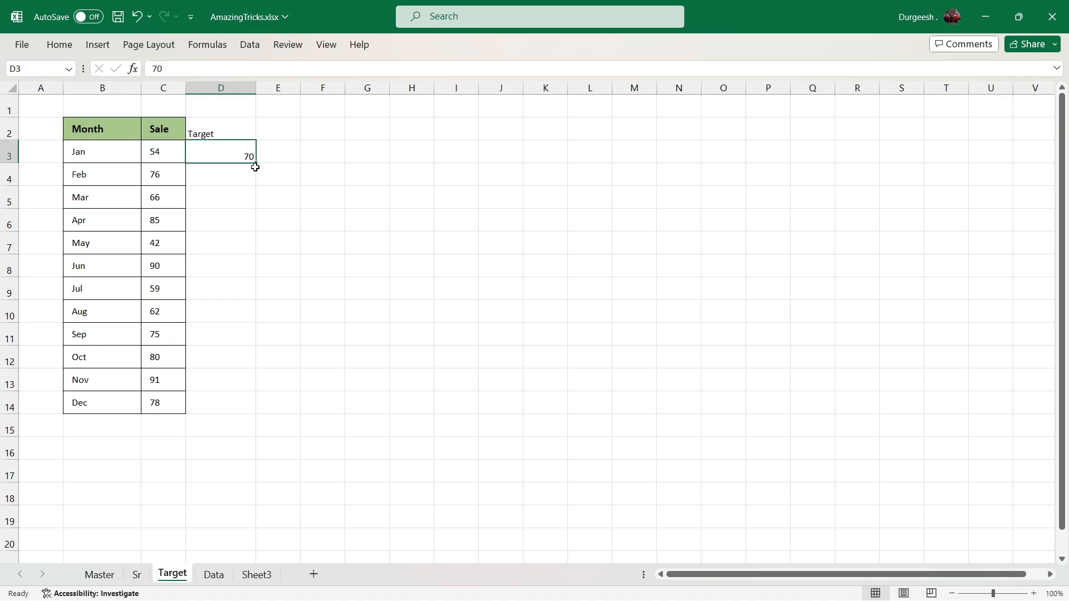
{"action": "left_click_drag", "start_coordinate": [257, 165], "coordinate": [240, 298]}
{"action": "left_click_drag", "start_coordinate": [239, 403], "coordinate": [237, 405]}
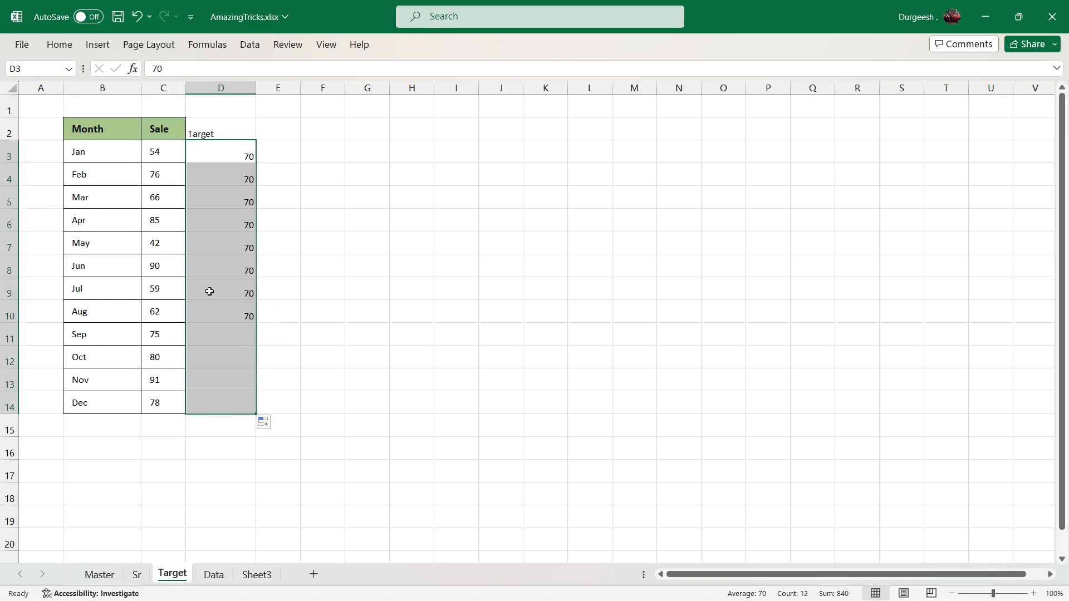
Copy the formatting of the whole Sale column onto the Target column with Format Painter.
{"action": "left_click", "coordinate": [154, 86]}
{"action": "left_click", "coordinate": [60, 44]}
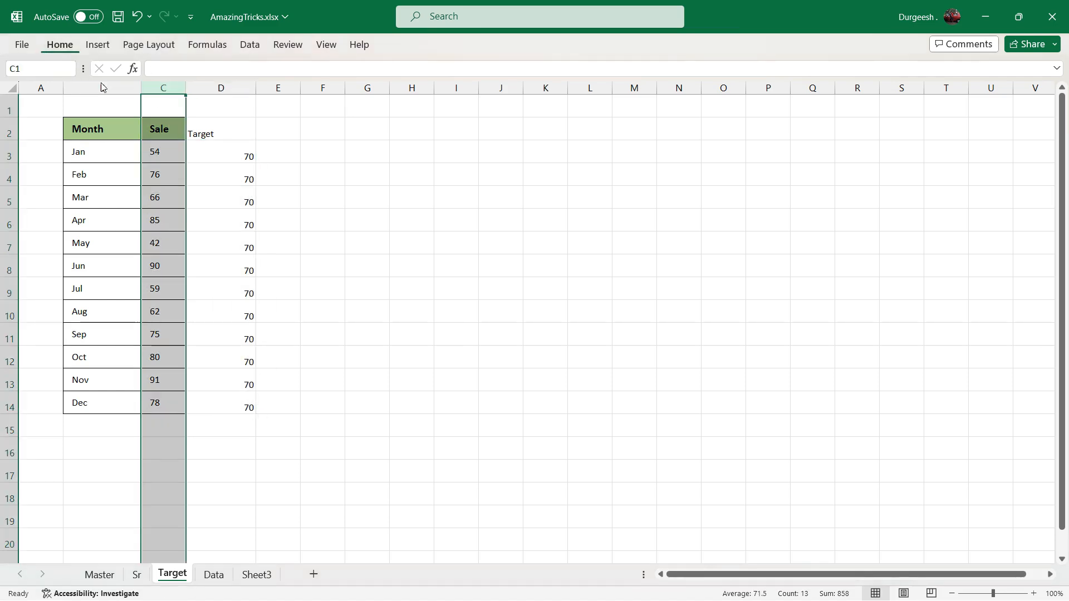
{"action": "left_click", "coordinate": [83, 101]}
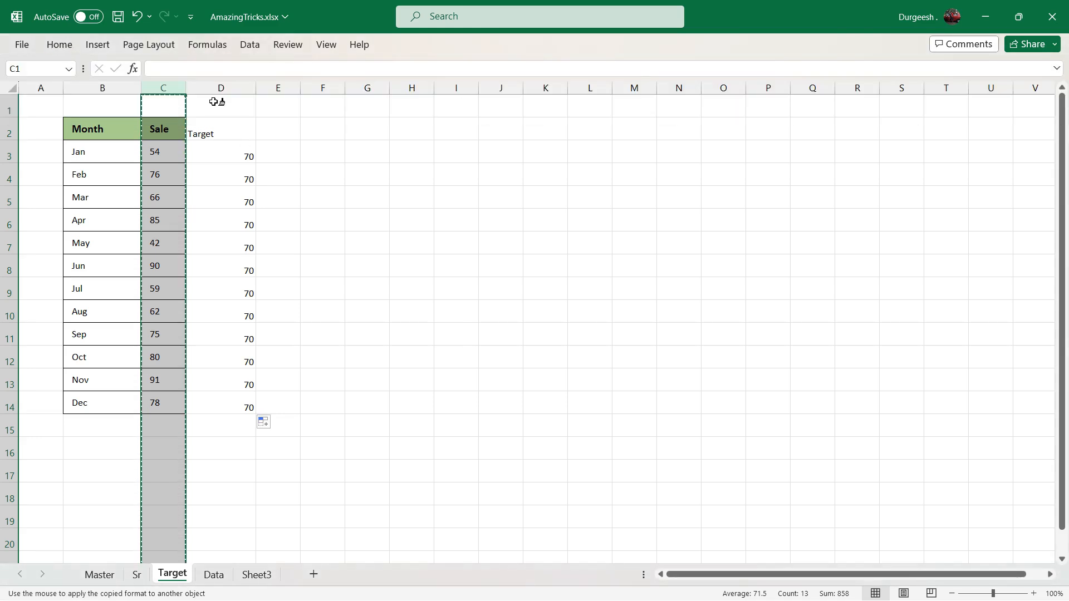
{"action": "left_click", "coordinate": [220, 89]}
{"action": "left_click", "coordinate": [314, 275]}
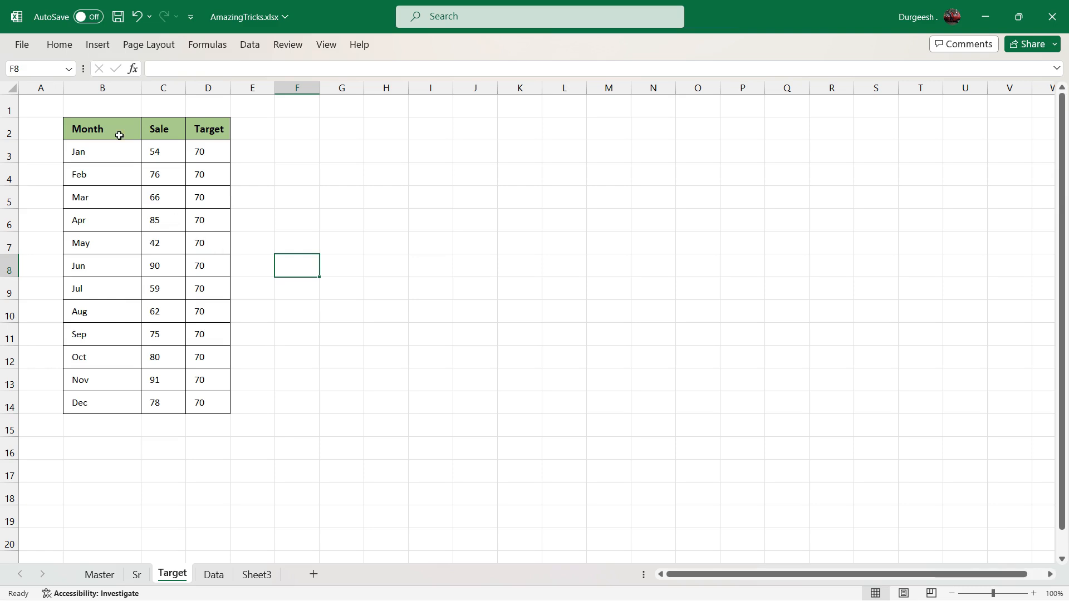
Insert a 2-D clustered column chart from B2:D14, then move and enlarge it beside the table to cover about F2:O14.
{"action": "left_click_drag", "start_coordinate": [113, 125], "coordinate": [217, 404]}
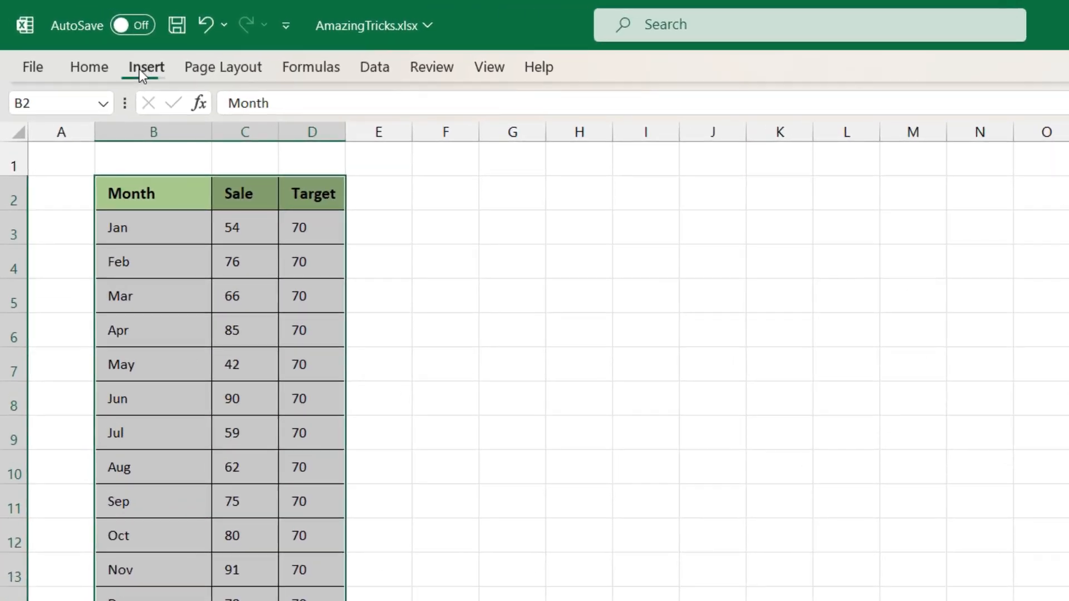
{"action": "left_click", "coordinate": [123, 61]}
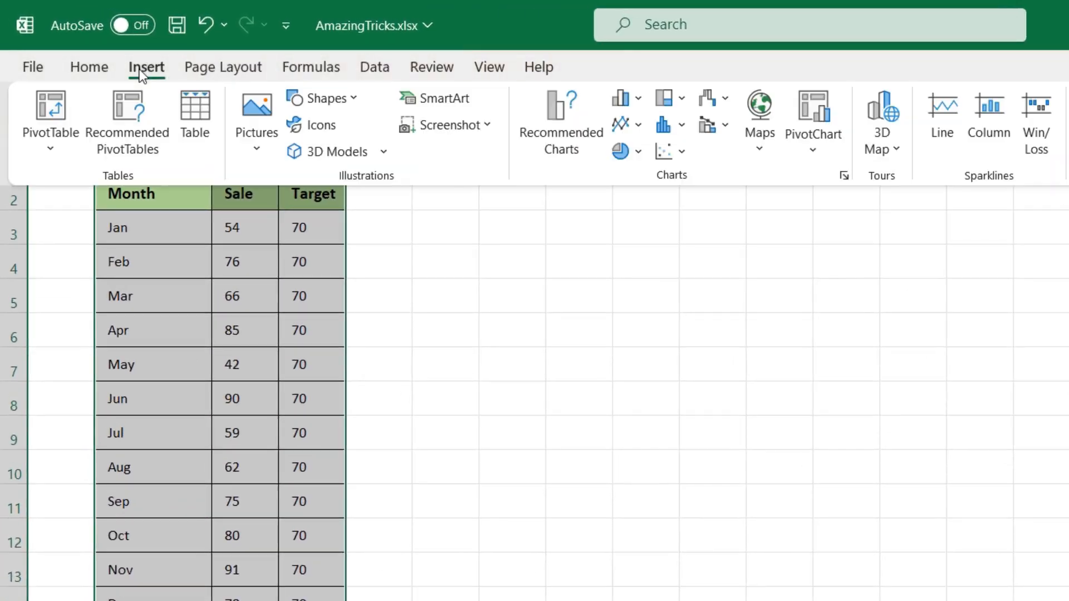
{"action": "left_click", "coordinate": [639, 98]}
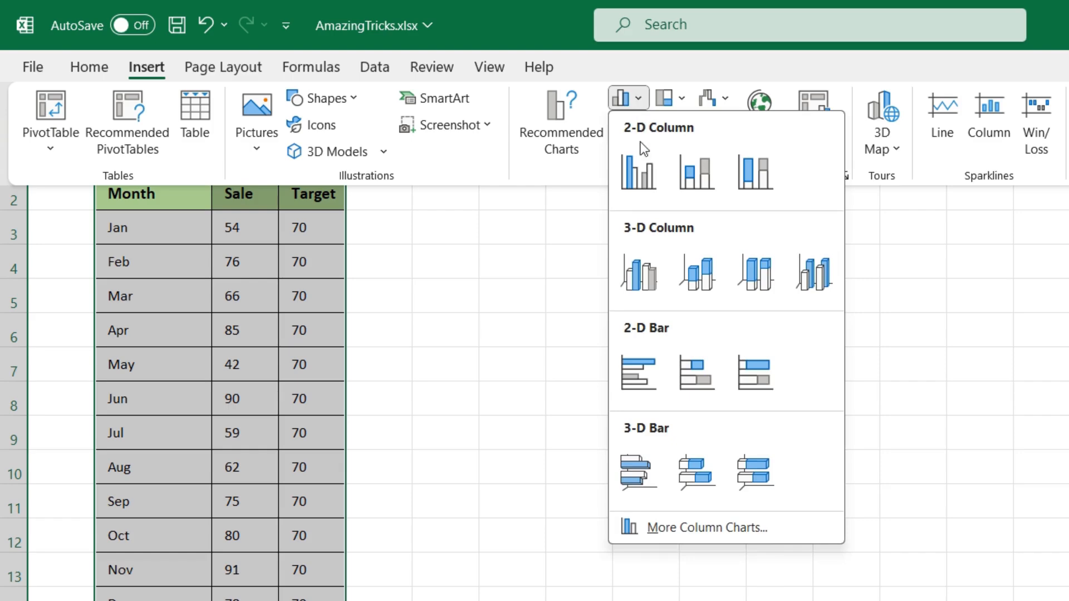
{"action": "left_click", "coordinate": [645, 177]}
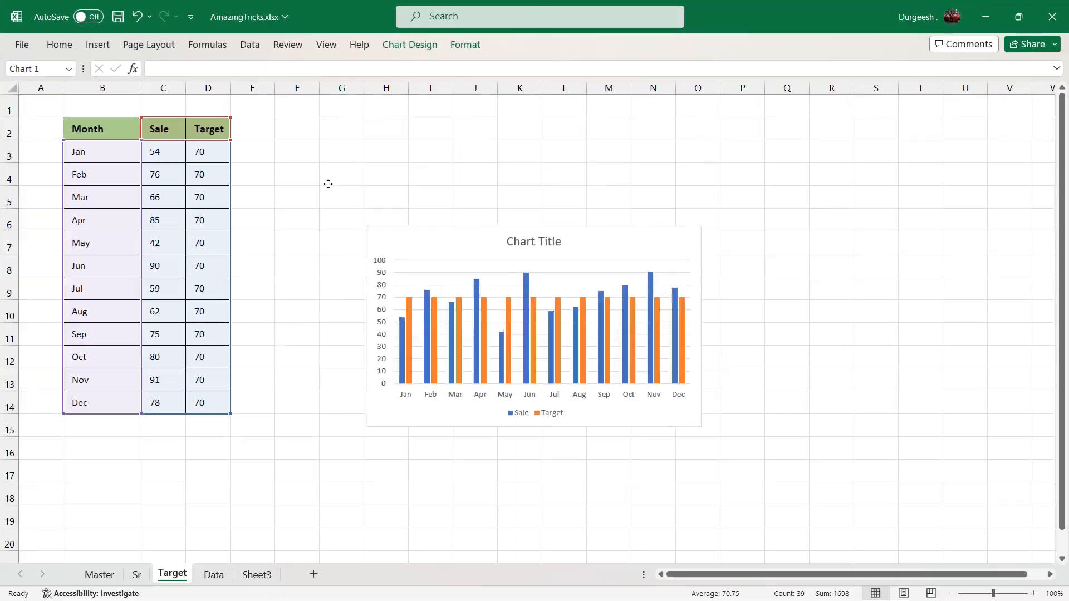
{"action": "left_click_drag", "start_coordinate": [328, 183], "coordinate": [317, 124]}
{"action": "left_click_drag", "start_coordinate": [610, 318], "coordinate": [720, 414]}
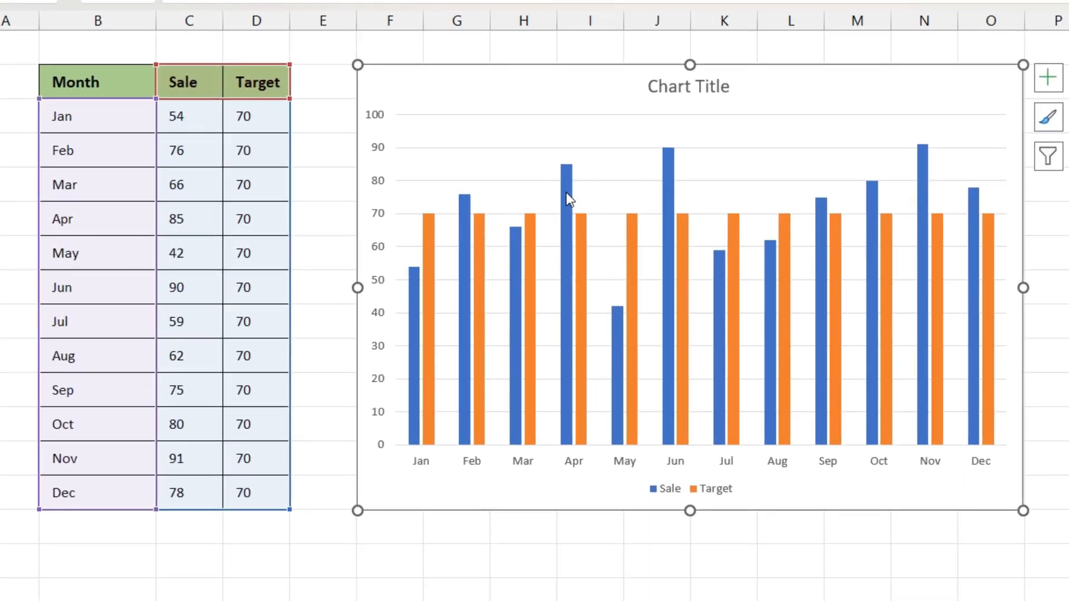
Look over the Sale and Target columns in the chart and change the Target series' chart type to Line.
{"action": "left_click", "coordinate": [567, 199]}
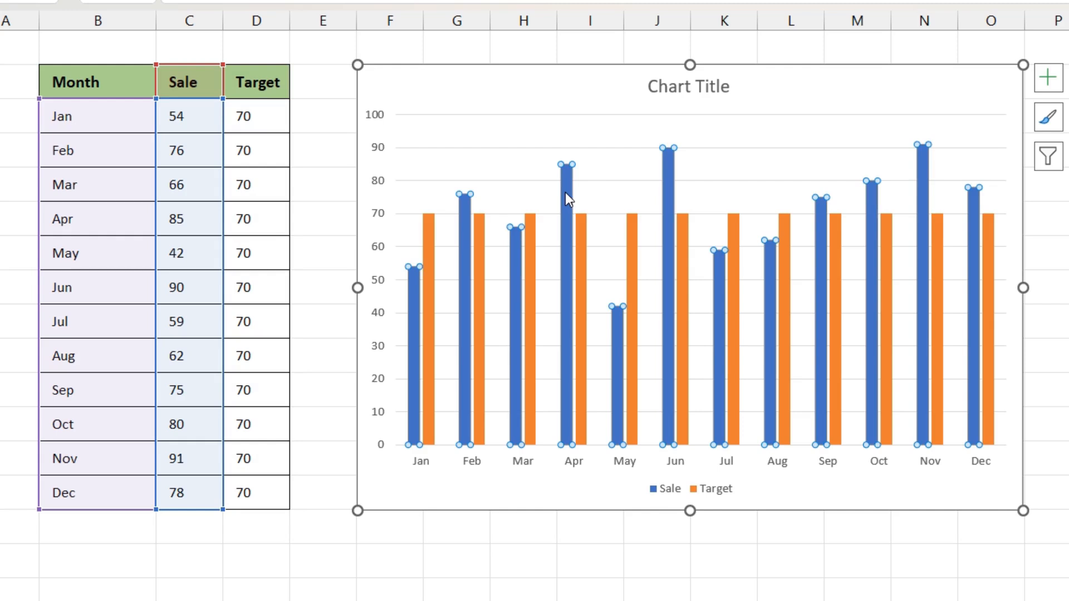
{"action": "left_click", "coordinate": [482, 231]}
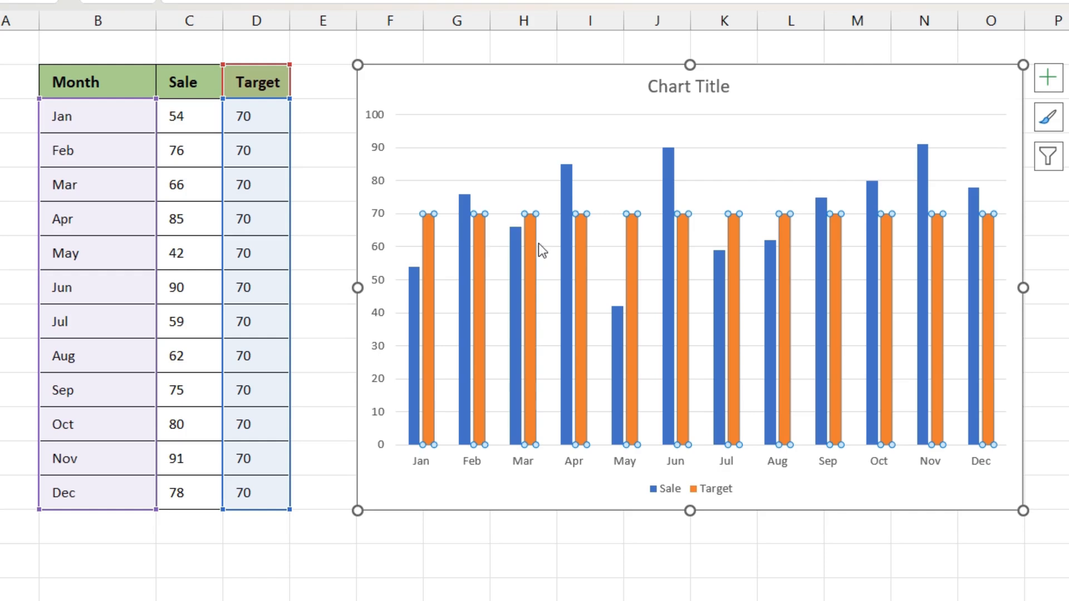
{"action": "left_click", "coordinate": [615, 109]}
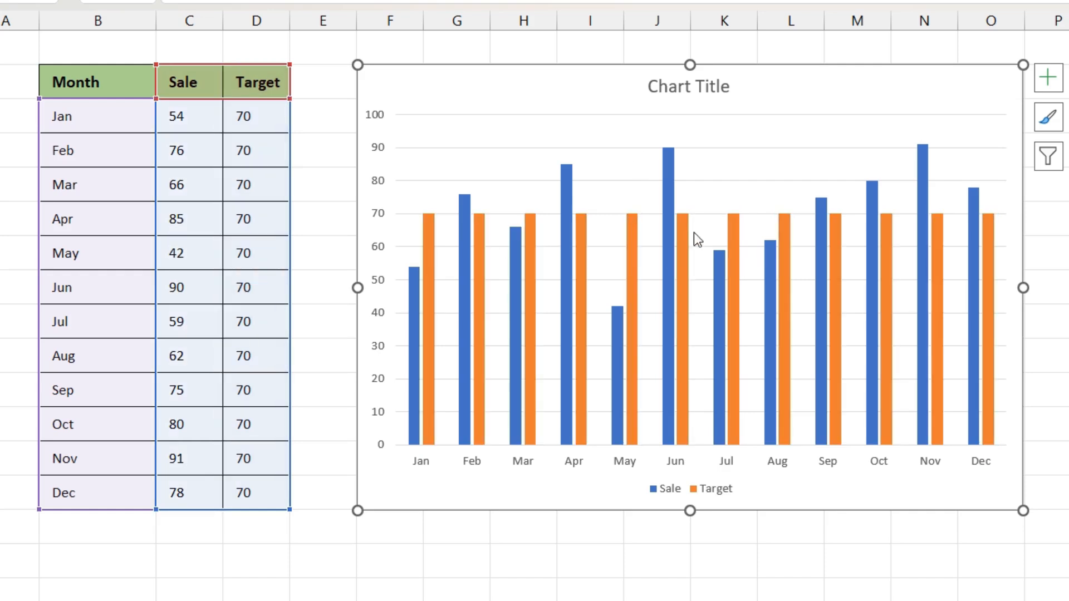
{"action": "left_click", "coordinate": [734, 230]}
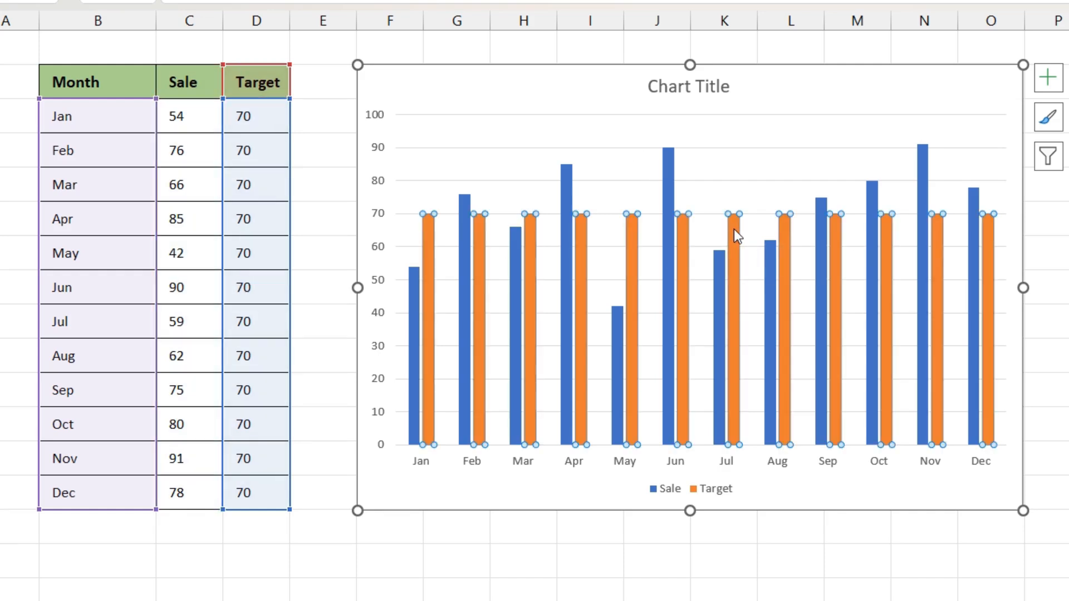
{"action": "right_click", "coordinate": [734, 228]}
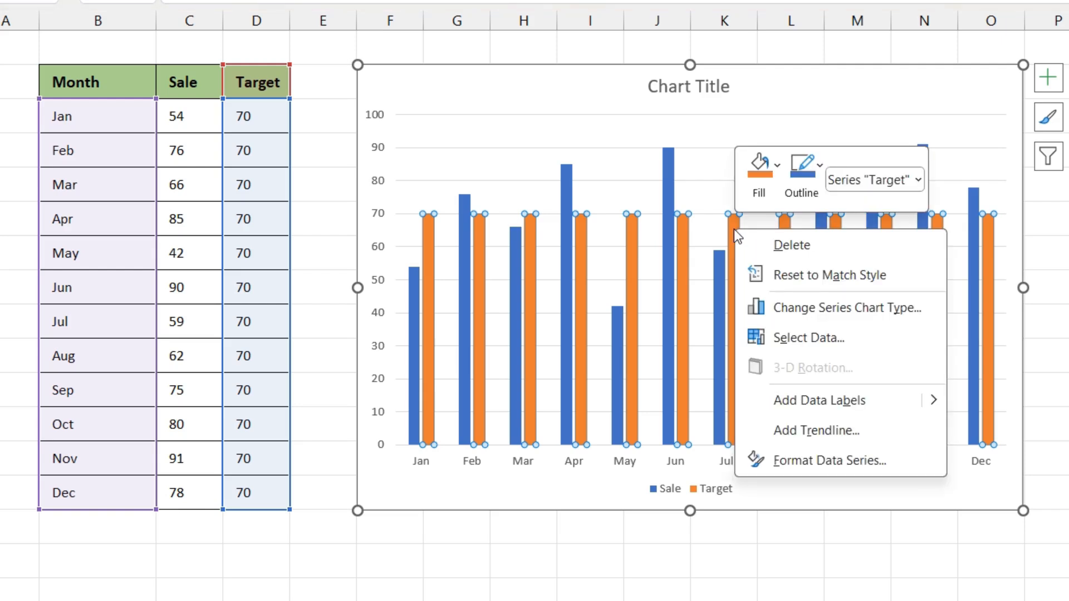
{"action": "left_click", "coordinate": [844, 309]}
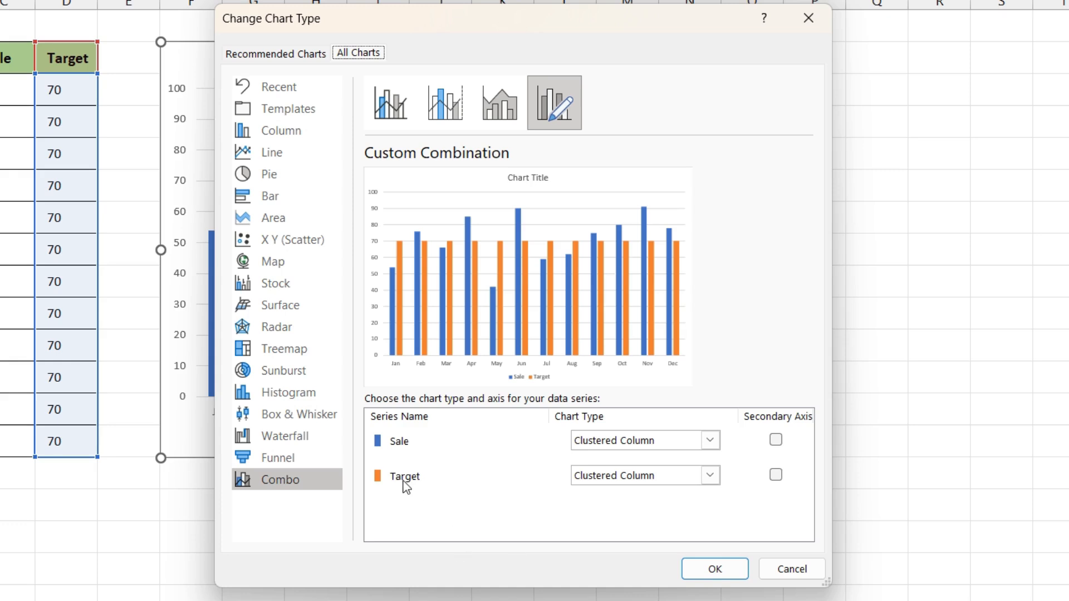
{"action": "left_click", "coordinate": [711, 476]}
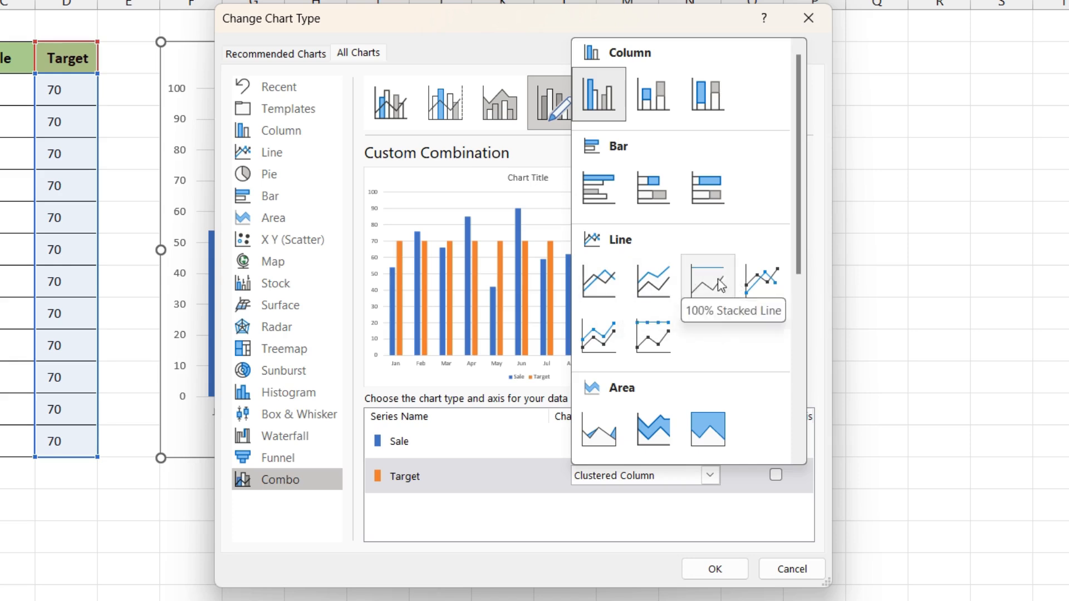
{"action": "left_click", "coordinate": [599, 280]}
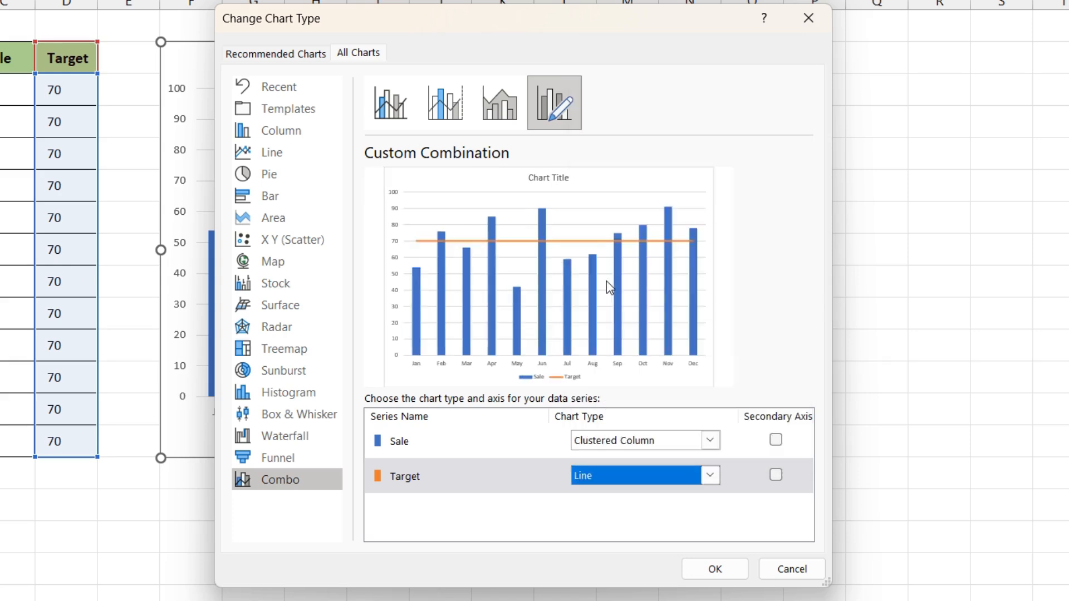
{"action": "left_click", "coordinate": [715, 569]}
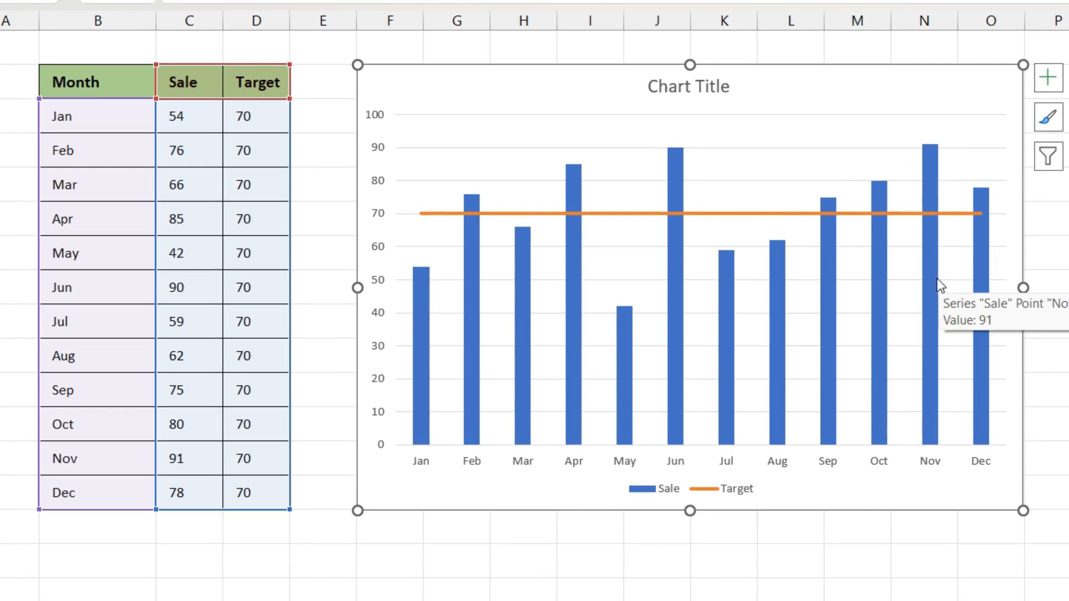
{"action": "left_click", "coordinate": [808, 215]}
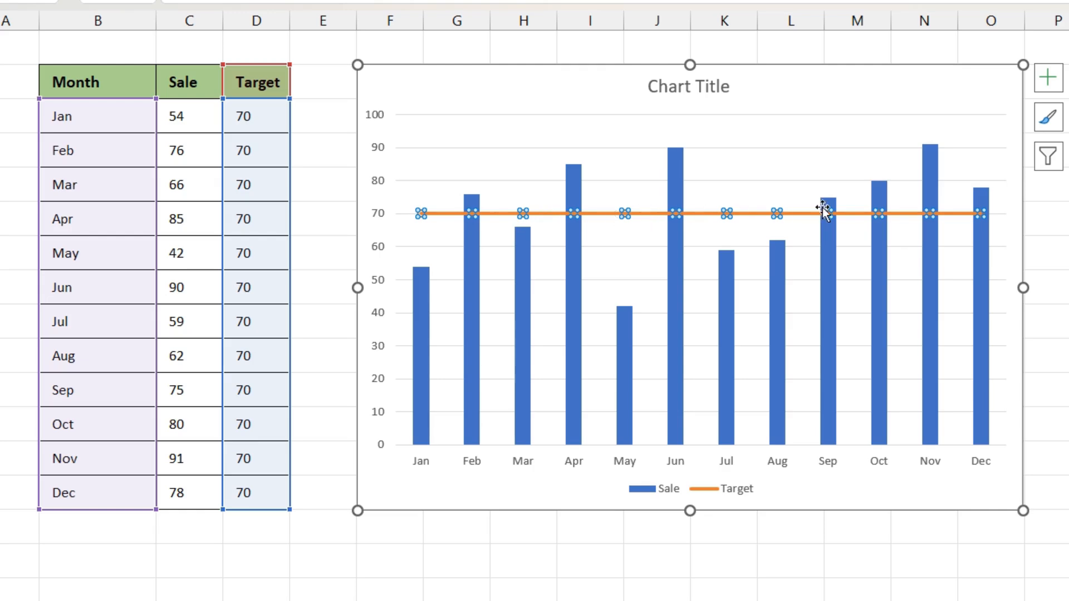
{"action": "left_click", "coordinate": [929, 89]}
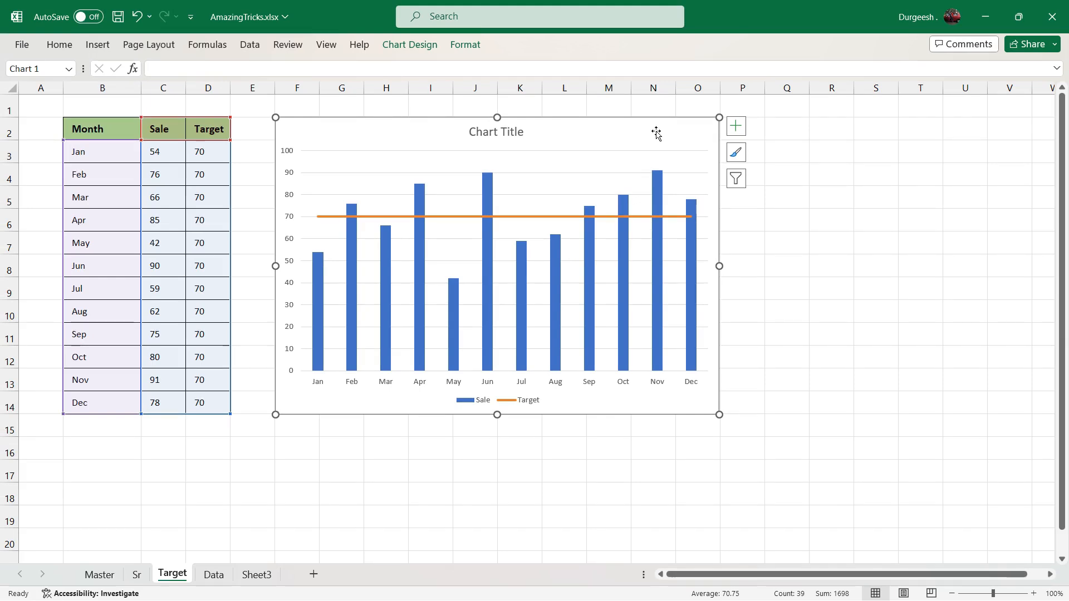
{"action": "left_click", "coordinate": [801, 252]}
Hide the Order Value and Bottomline columns (D:E) on the Data sheet.
{"action": "left_click", "coordinate": [214, 577]}
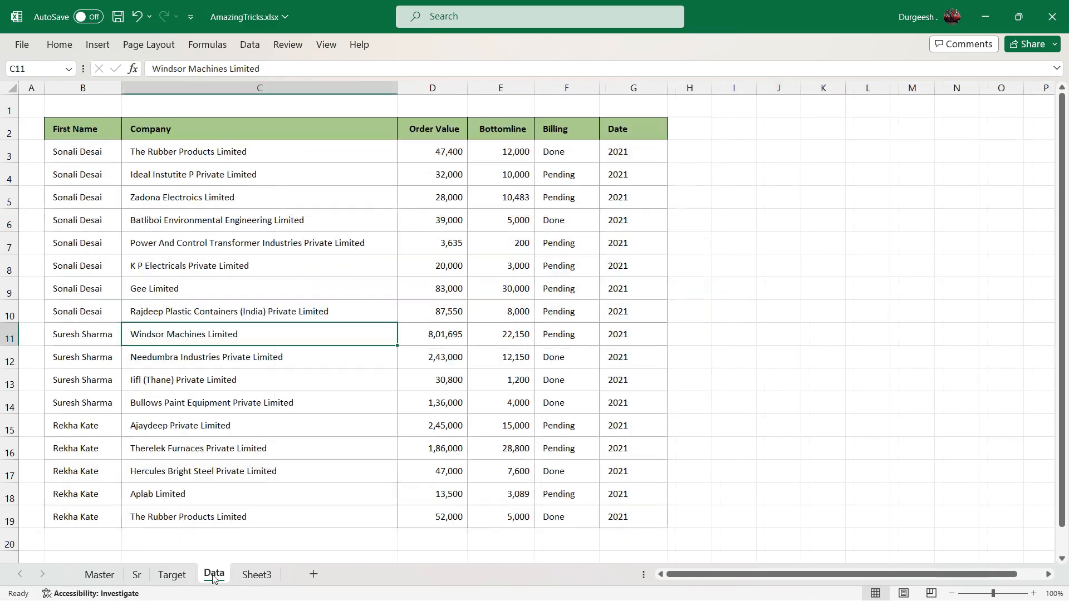
{"action": "left_click", "coordinate": [705, 276]}
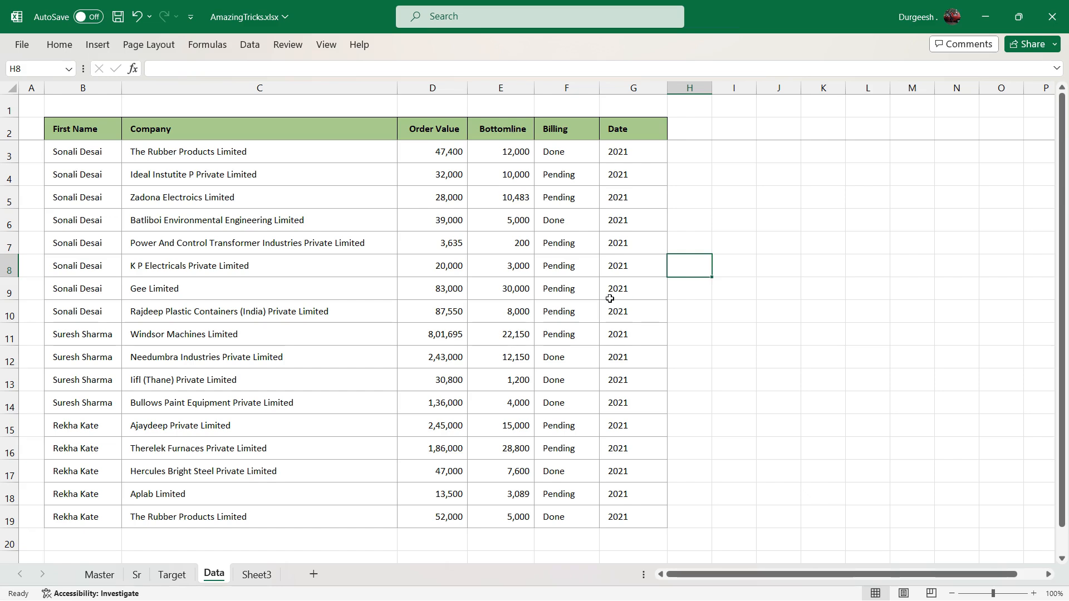
{"action": "left_click", "coordinate": [445, 86]}
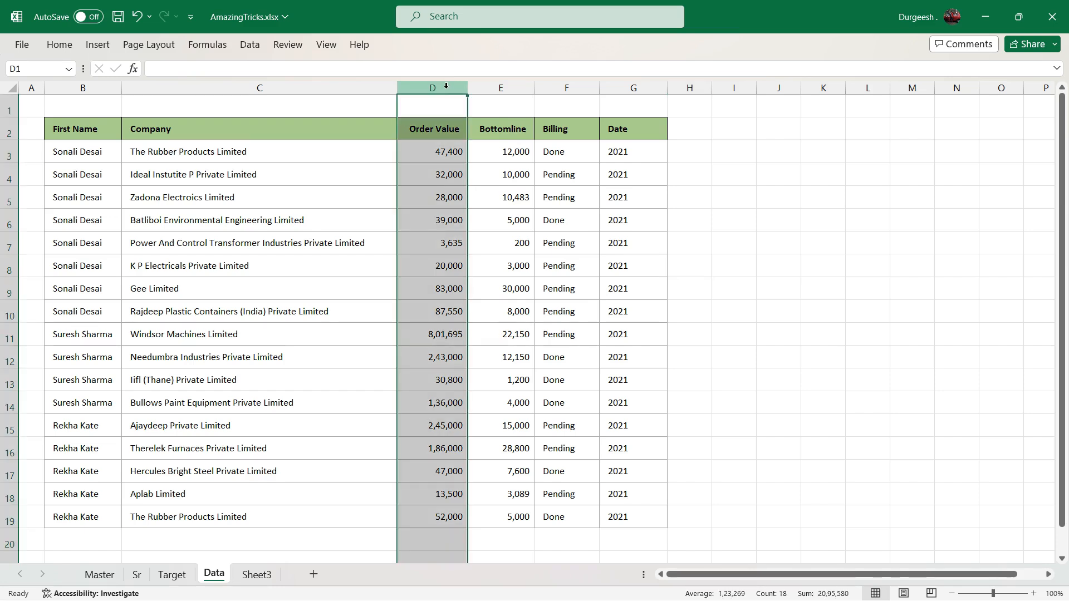
{"action": "left_click_drag", "start_coordinate": [435, 87], "coordinate": [485, 86]}
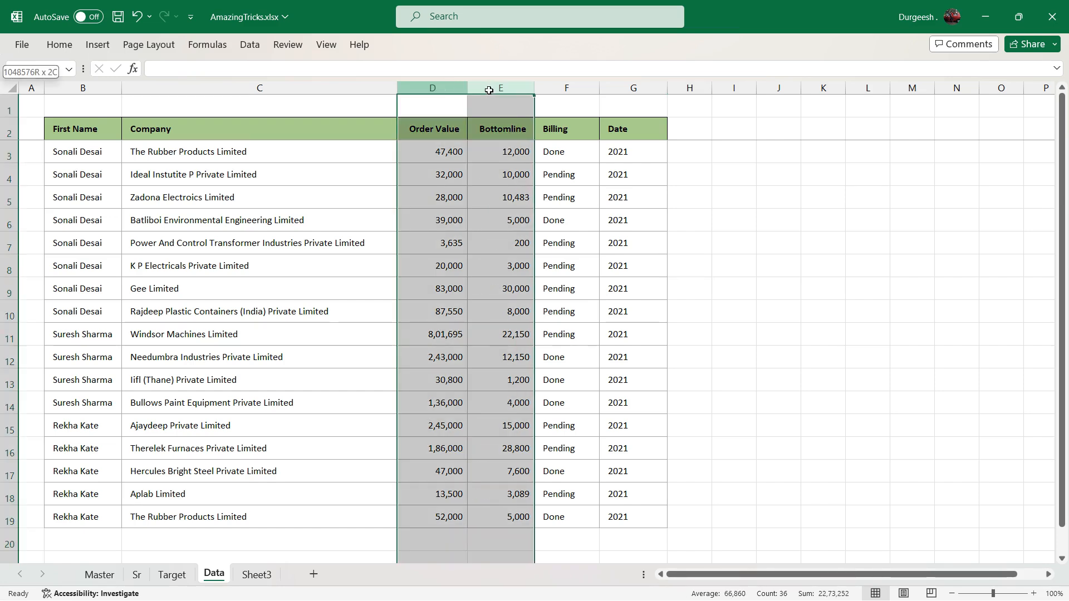
{"action": "right_click", "coordinate": [488, 87]}
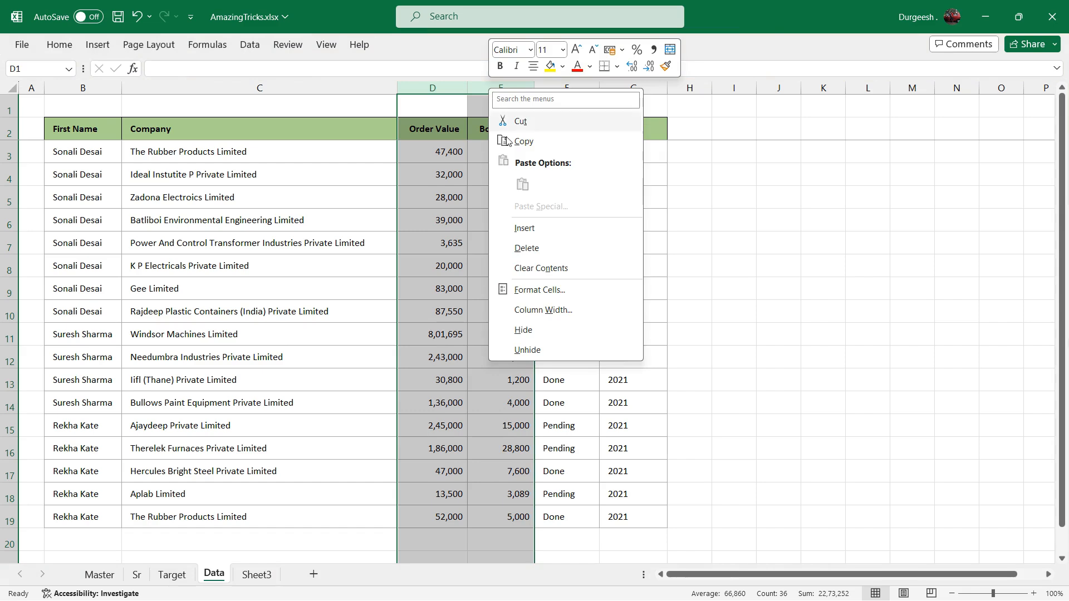
{"action": "left_click", "coordinate": [523, 331]}
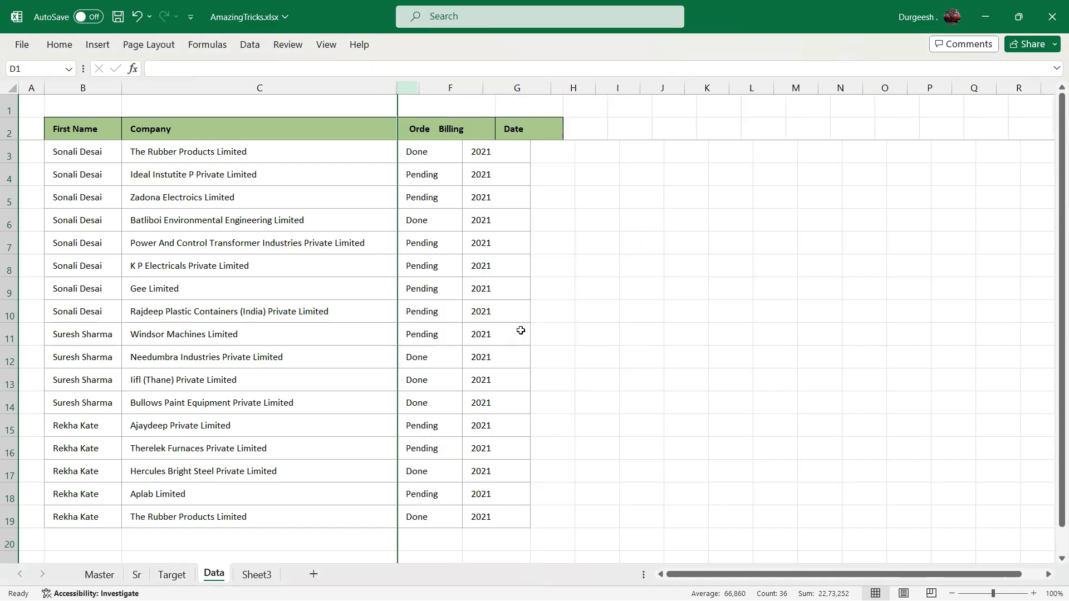
{"action": "left_click", "coordinate": [603, 219]}
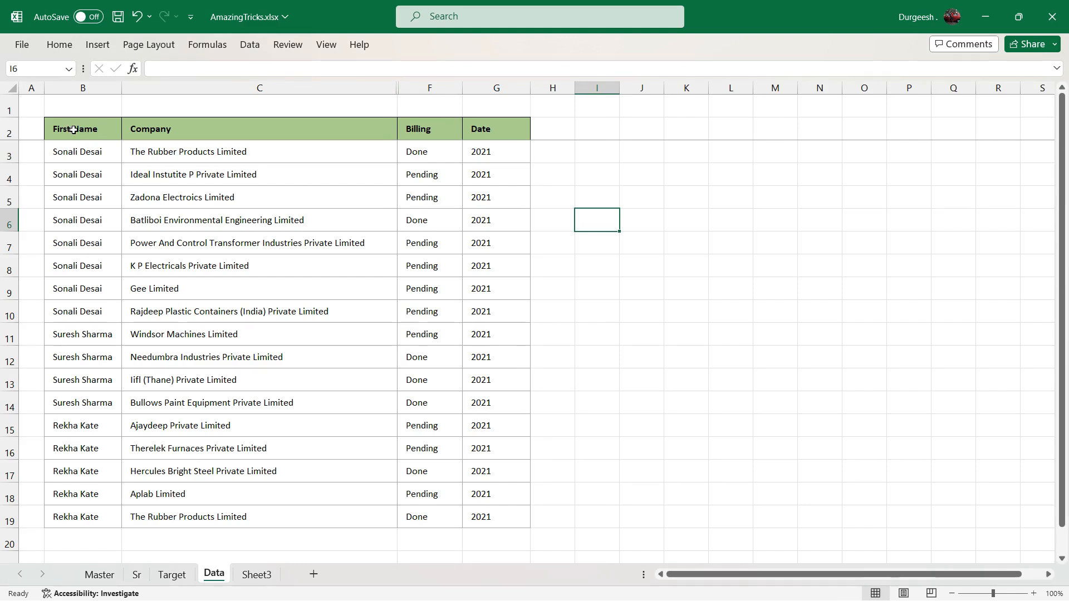
Try an ordinary copy of the table B2:G19, including its hidden columns, and paste it at I2.
{"action": "left_click_drag", "start_coordinate": [92, 129], "coordinate": [499, 508]}
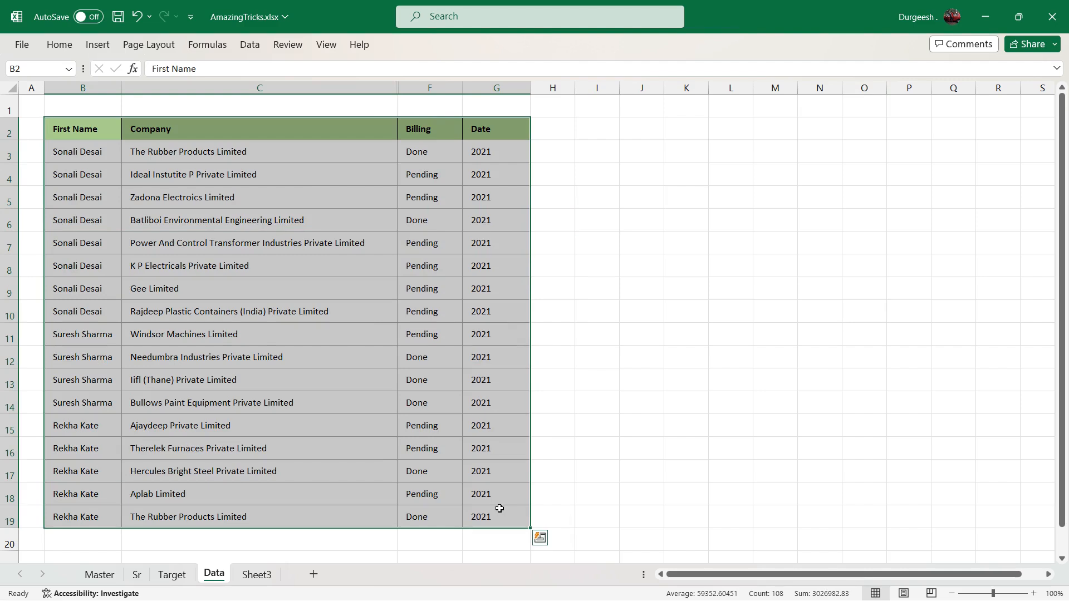
{"action": "key", "text": "ctrl+c"}
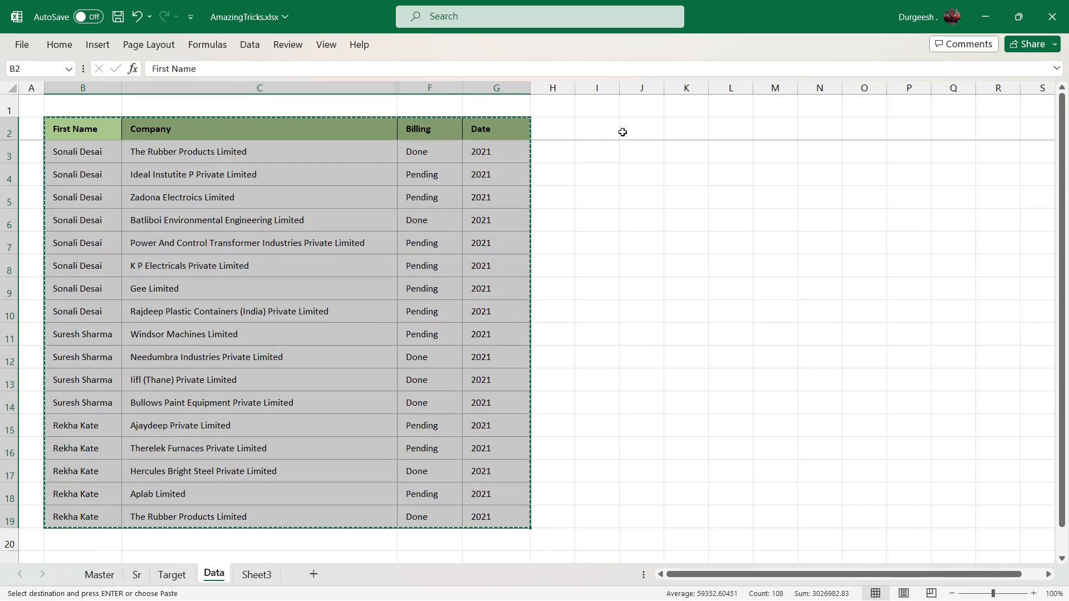
{"action": "left_click", "coordinate": [603, 129]}
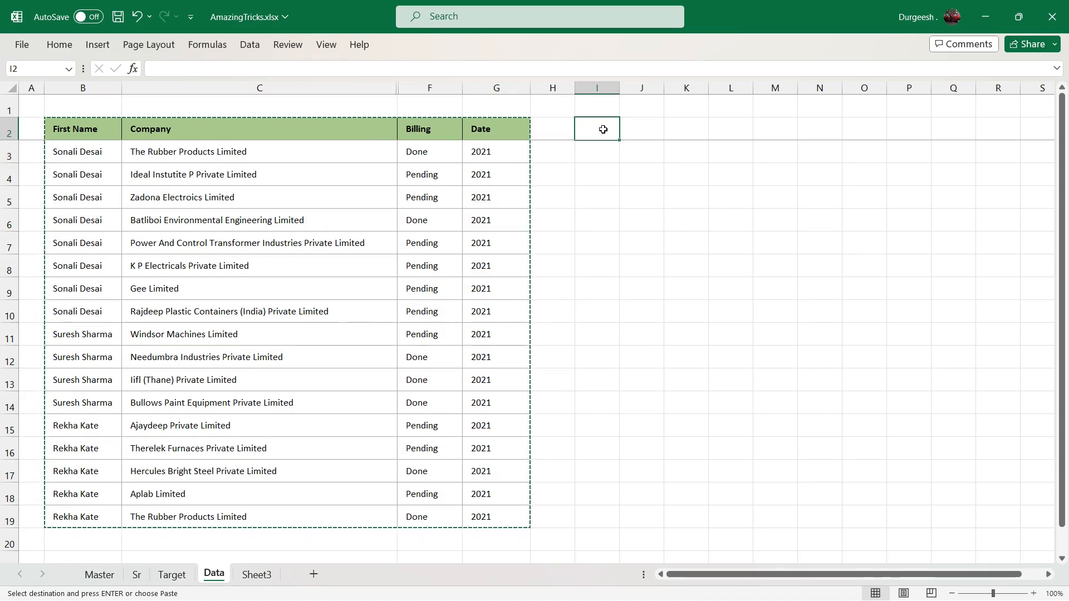
{"action": "key", "text": "ctrl+v"}
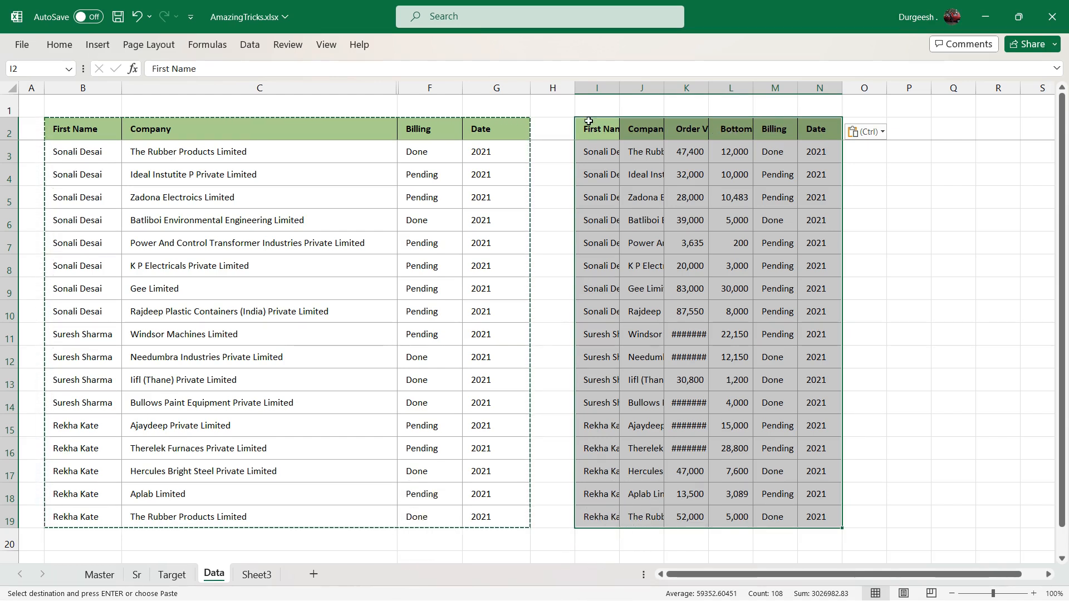
Clear all contents and formatting from columns I to O to remove the pasted table.
{"action": "left_click_drag", "start_coordinate": [595, 88], "coordinate": [849, 98]}
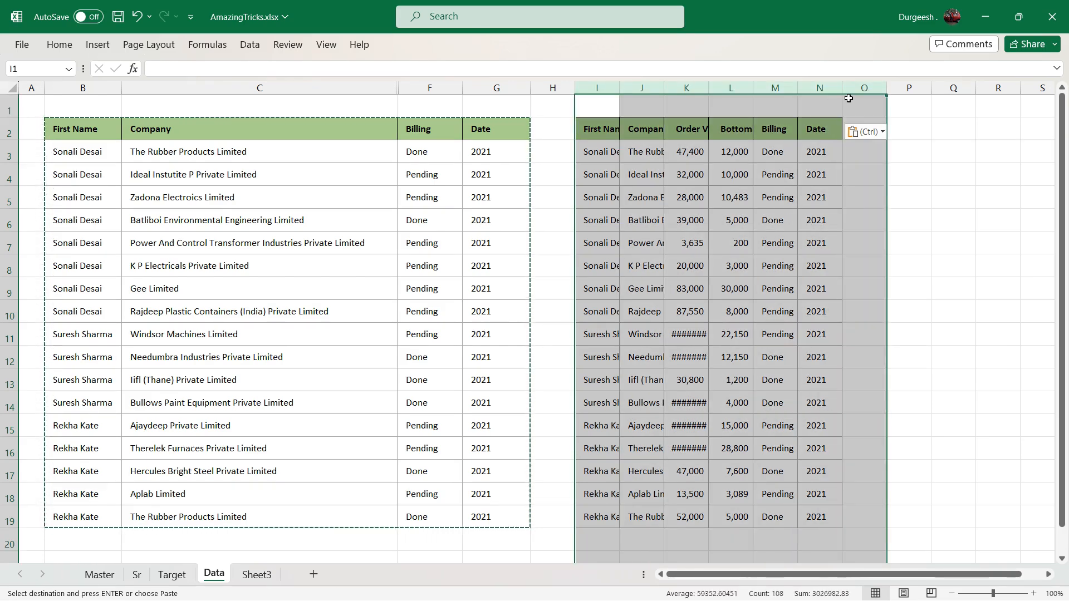
{"action": "key", "text": "Delete"}
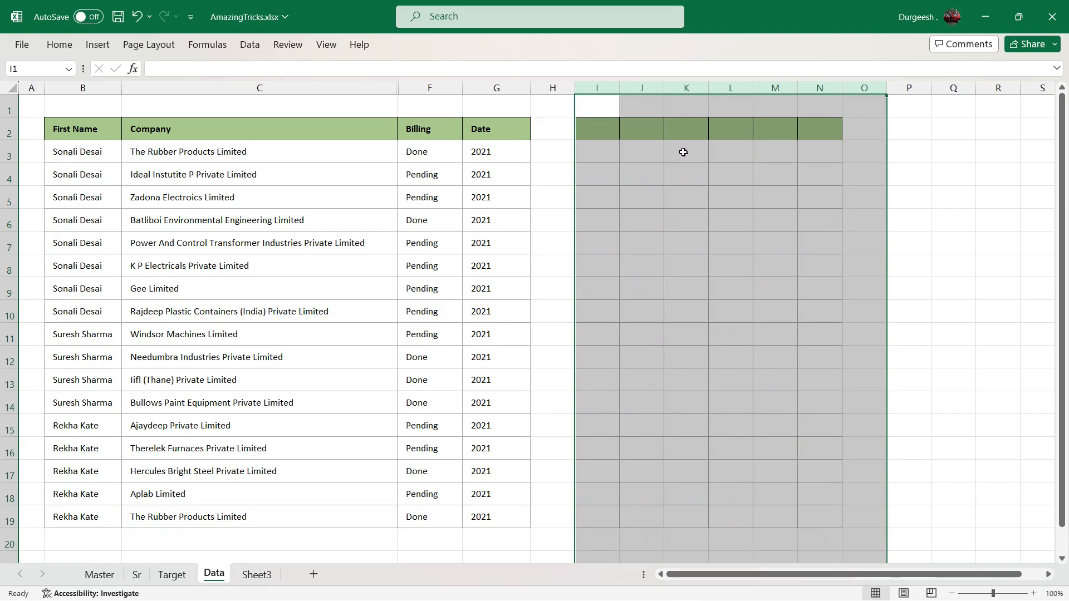
{"action": "key", "text": "alt+h"}
{"action": "key", "text": "e"}
{"action": "key", "text": "a"}
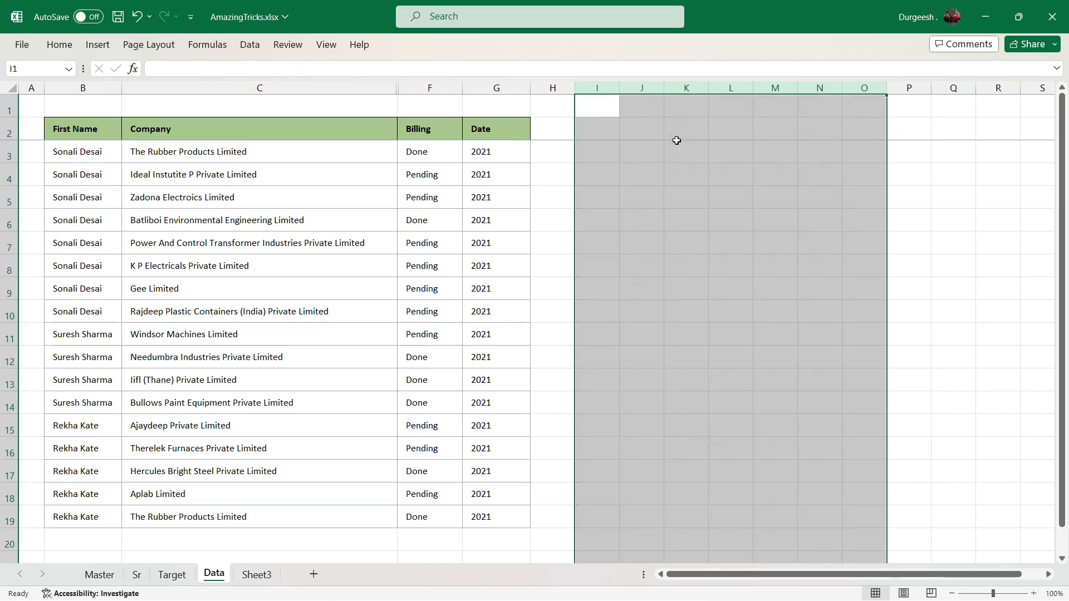
{"action": "left_click", "coordinate": [679, 189]}
Copy only the visible cells of the table B2:G19 and paste them at I2.
{"action": "left_click_drag", "start_coordinate": [92, 122], "coordinate": [504, 505]}
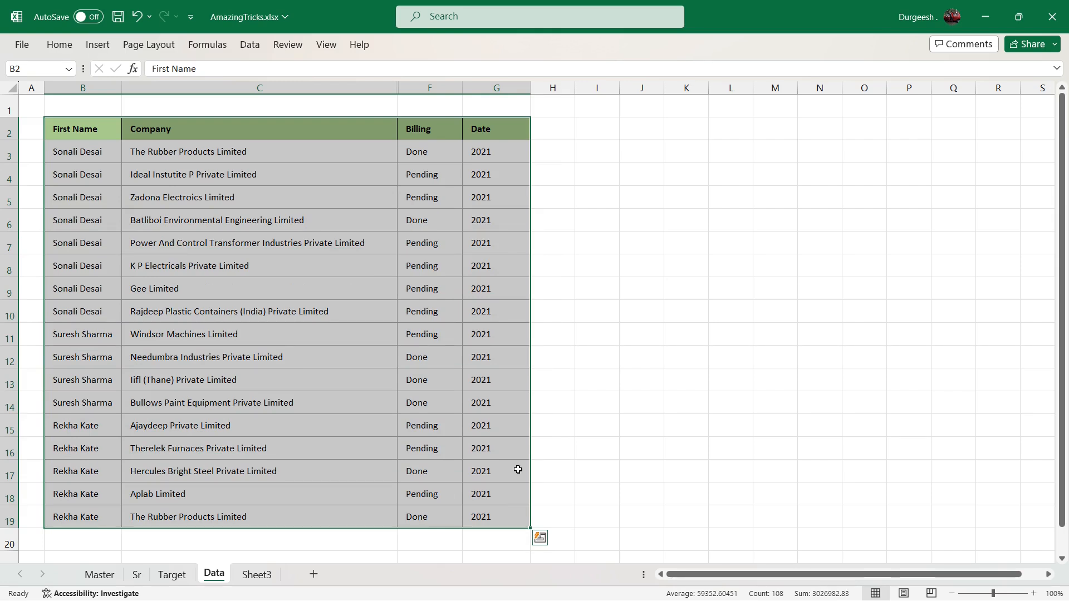
{"action": "key", "text": "alt+semicolon"}
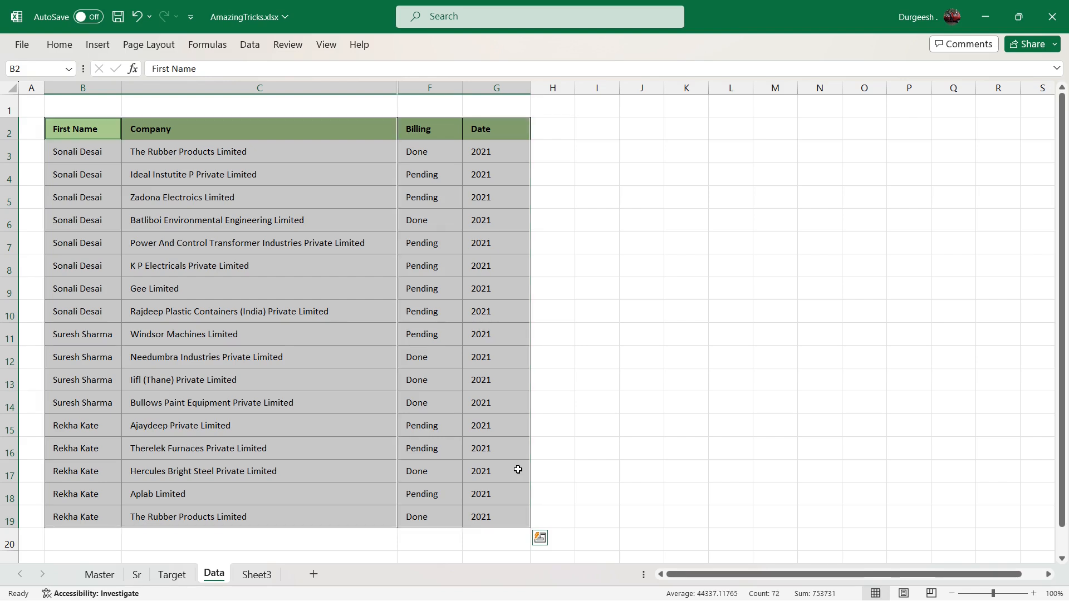
{"action": "key", "text": "ctrl+c"}
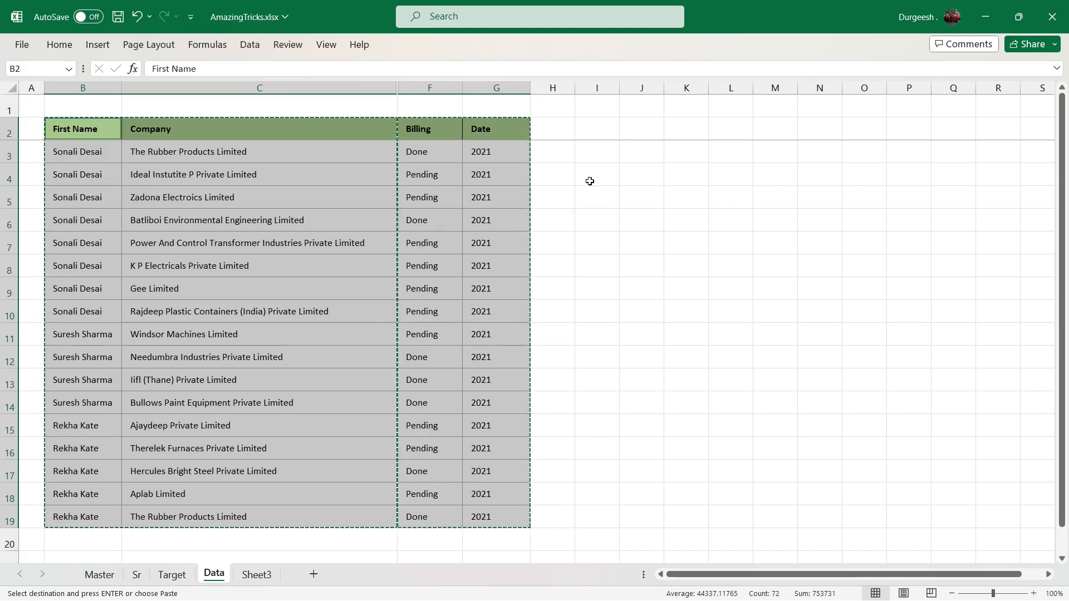
{"action": "left_click", "coordinate": [607, 121]}
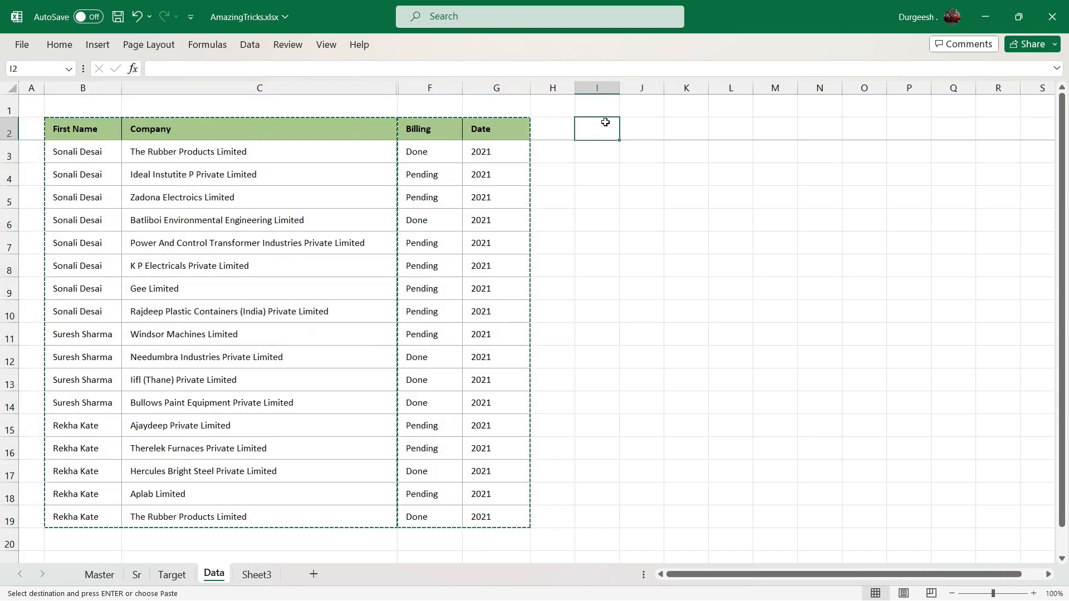
{"action": "key", "text": "ctrl+v"}
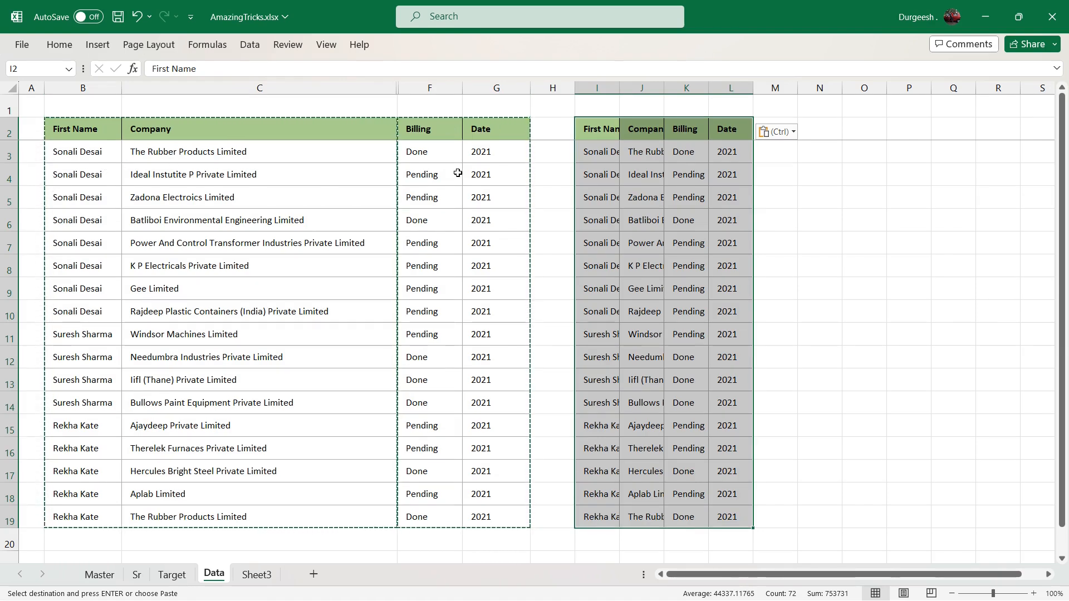
AutoFit the widths of columns I to L to the pasted table's contents.
{"action": "left_click_drag", "start_coordinate": [597, 83], "coordinate": [730, 83]}
{"action": "double_click", "coordinate": [708, 87]}
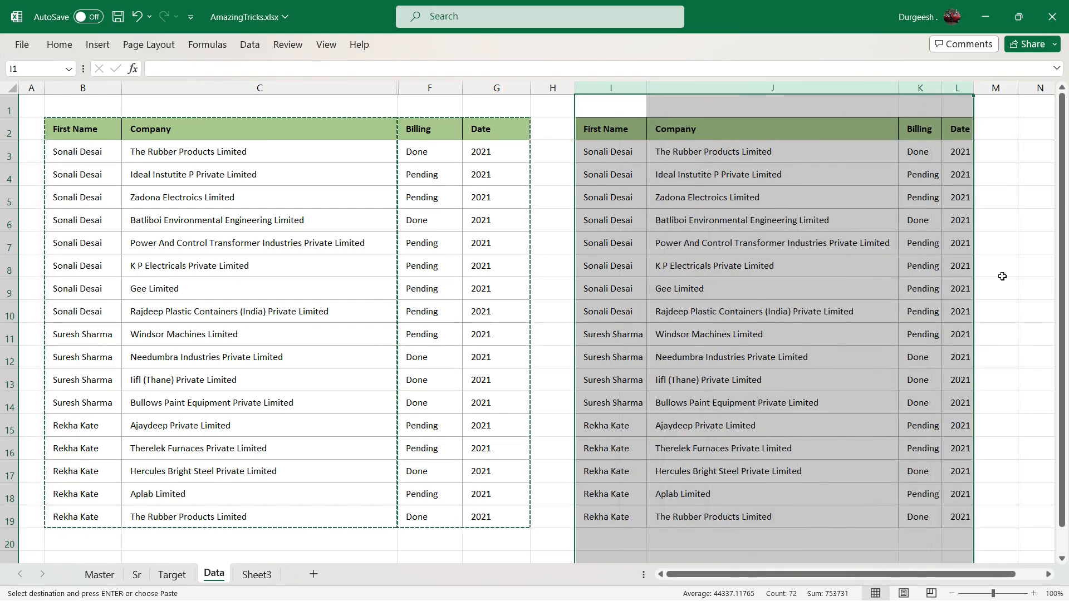
{"action": "left_click", "coordinate": [1003, 277]}
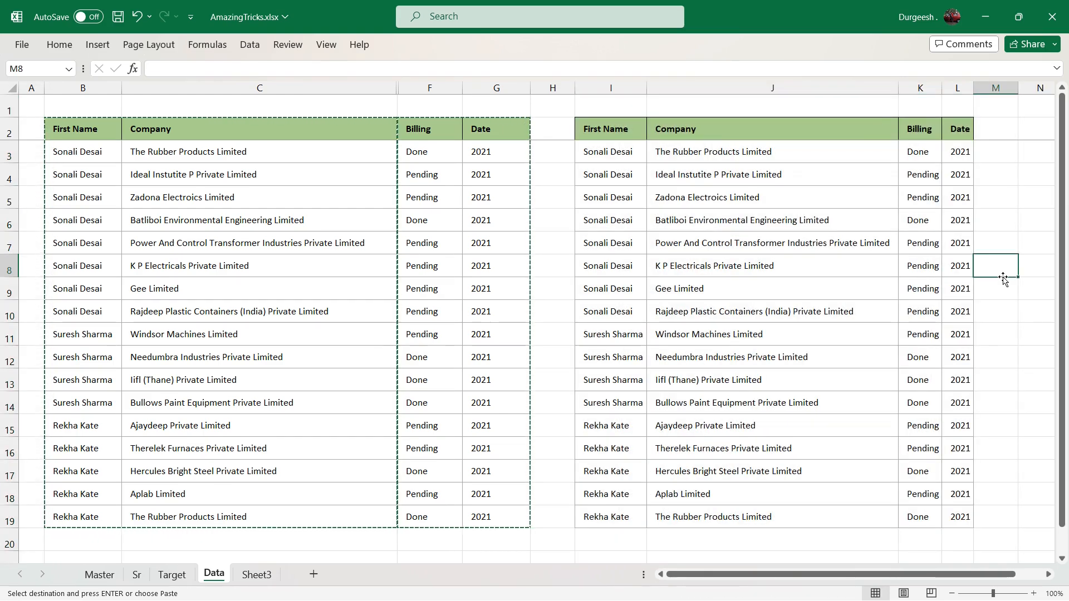